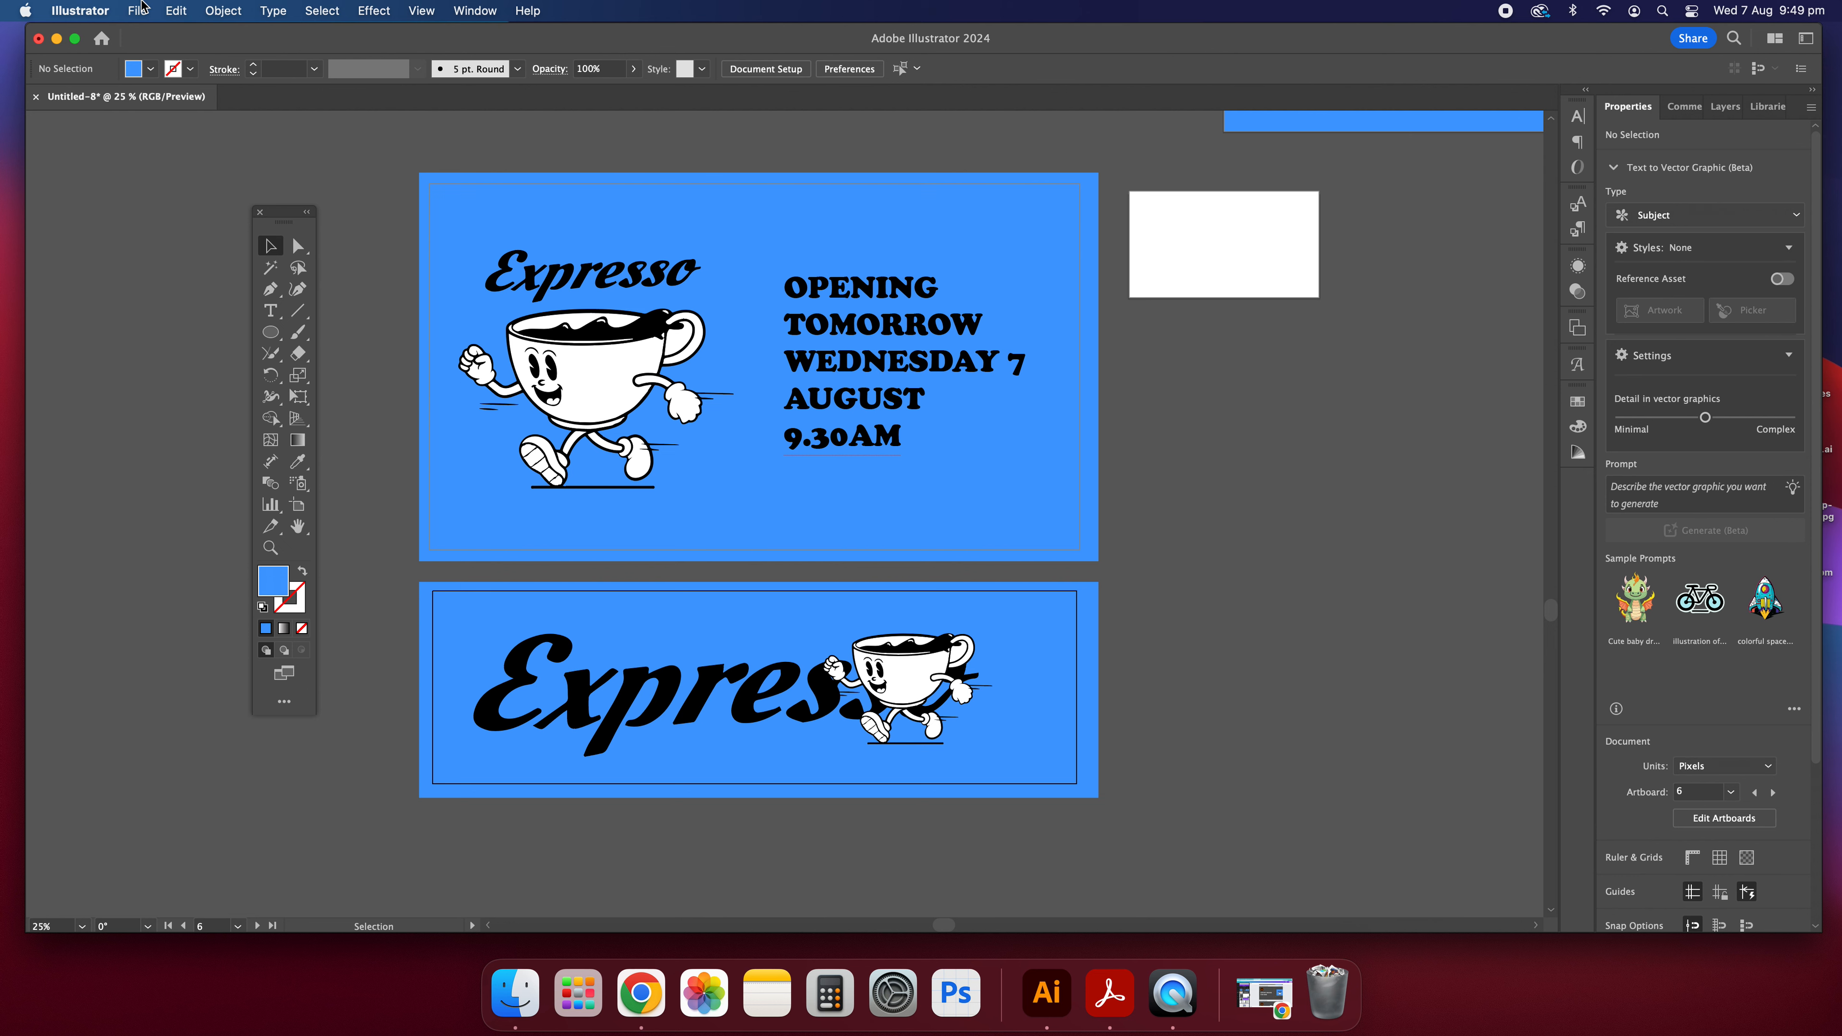
mouse_move(257, 405)
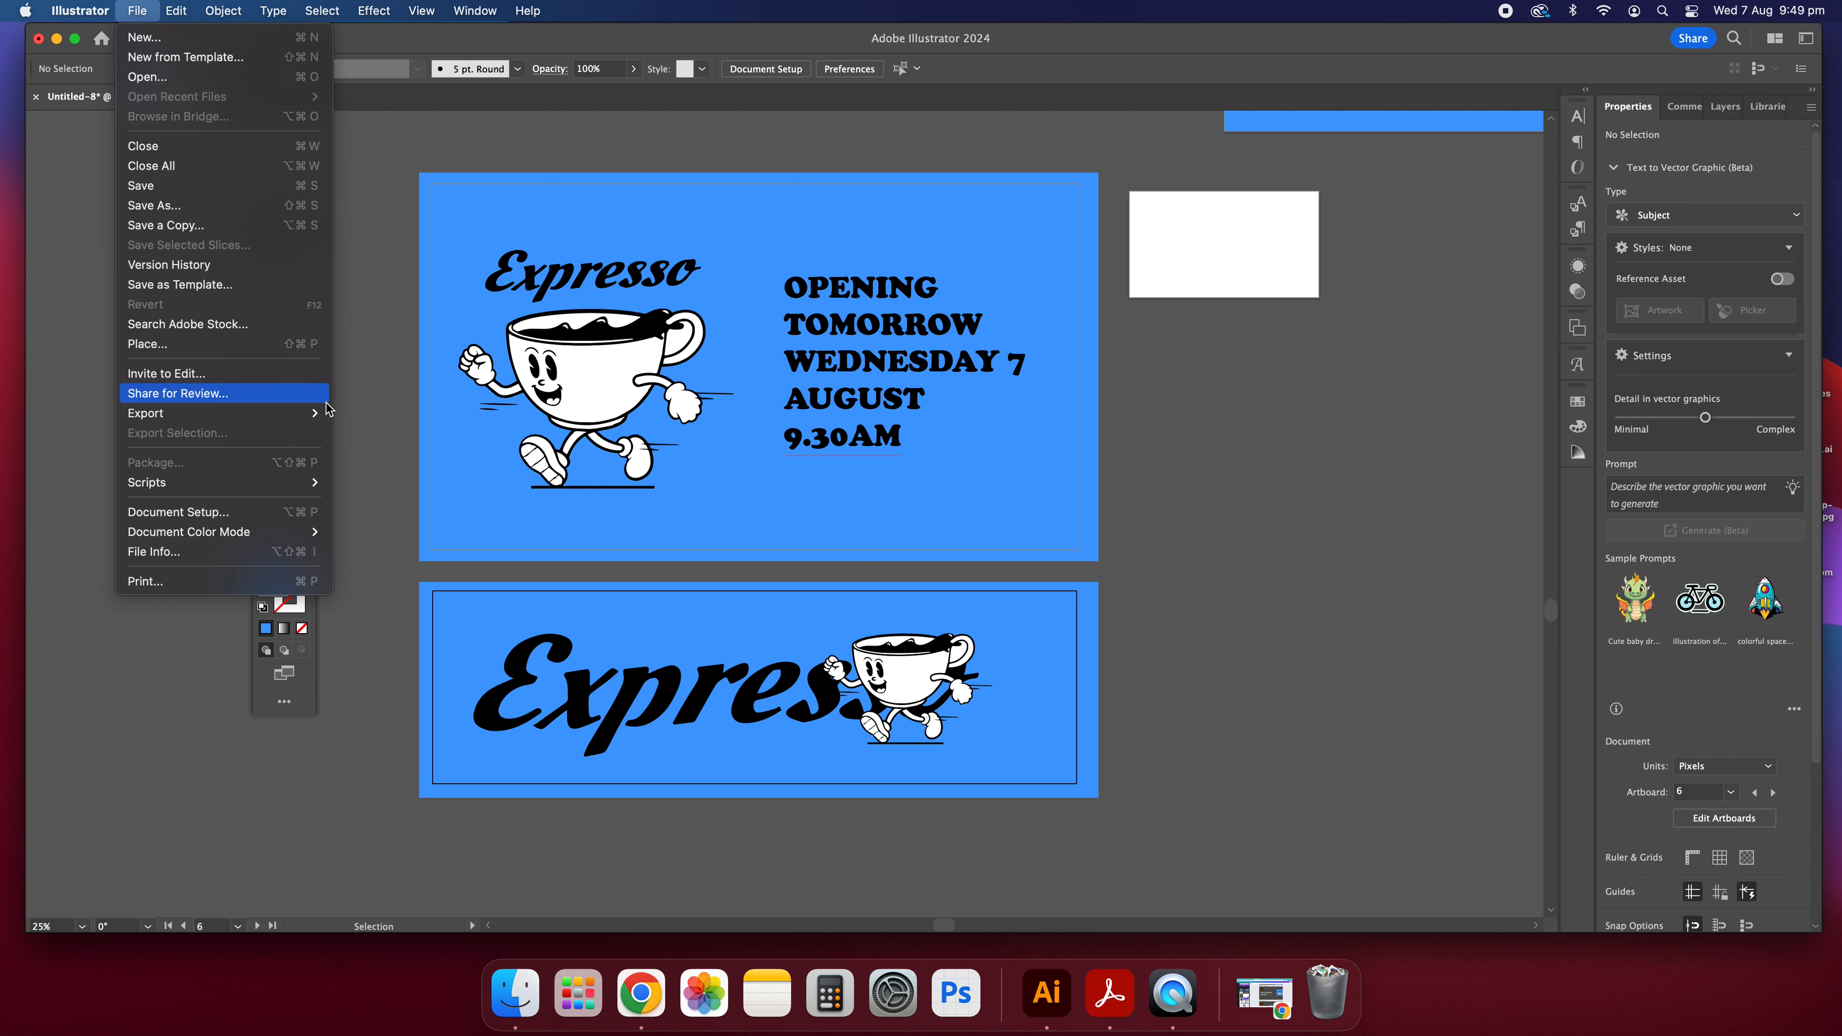
click(421, 452)
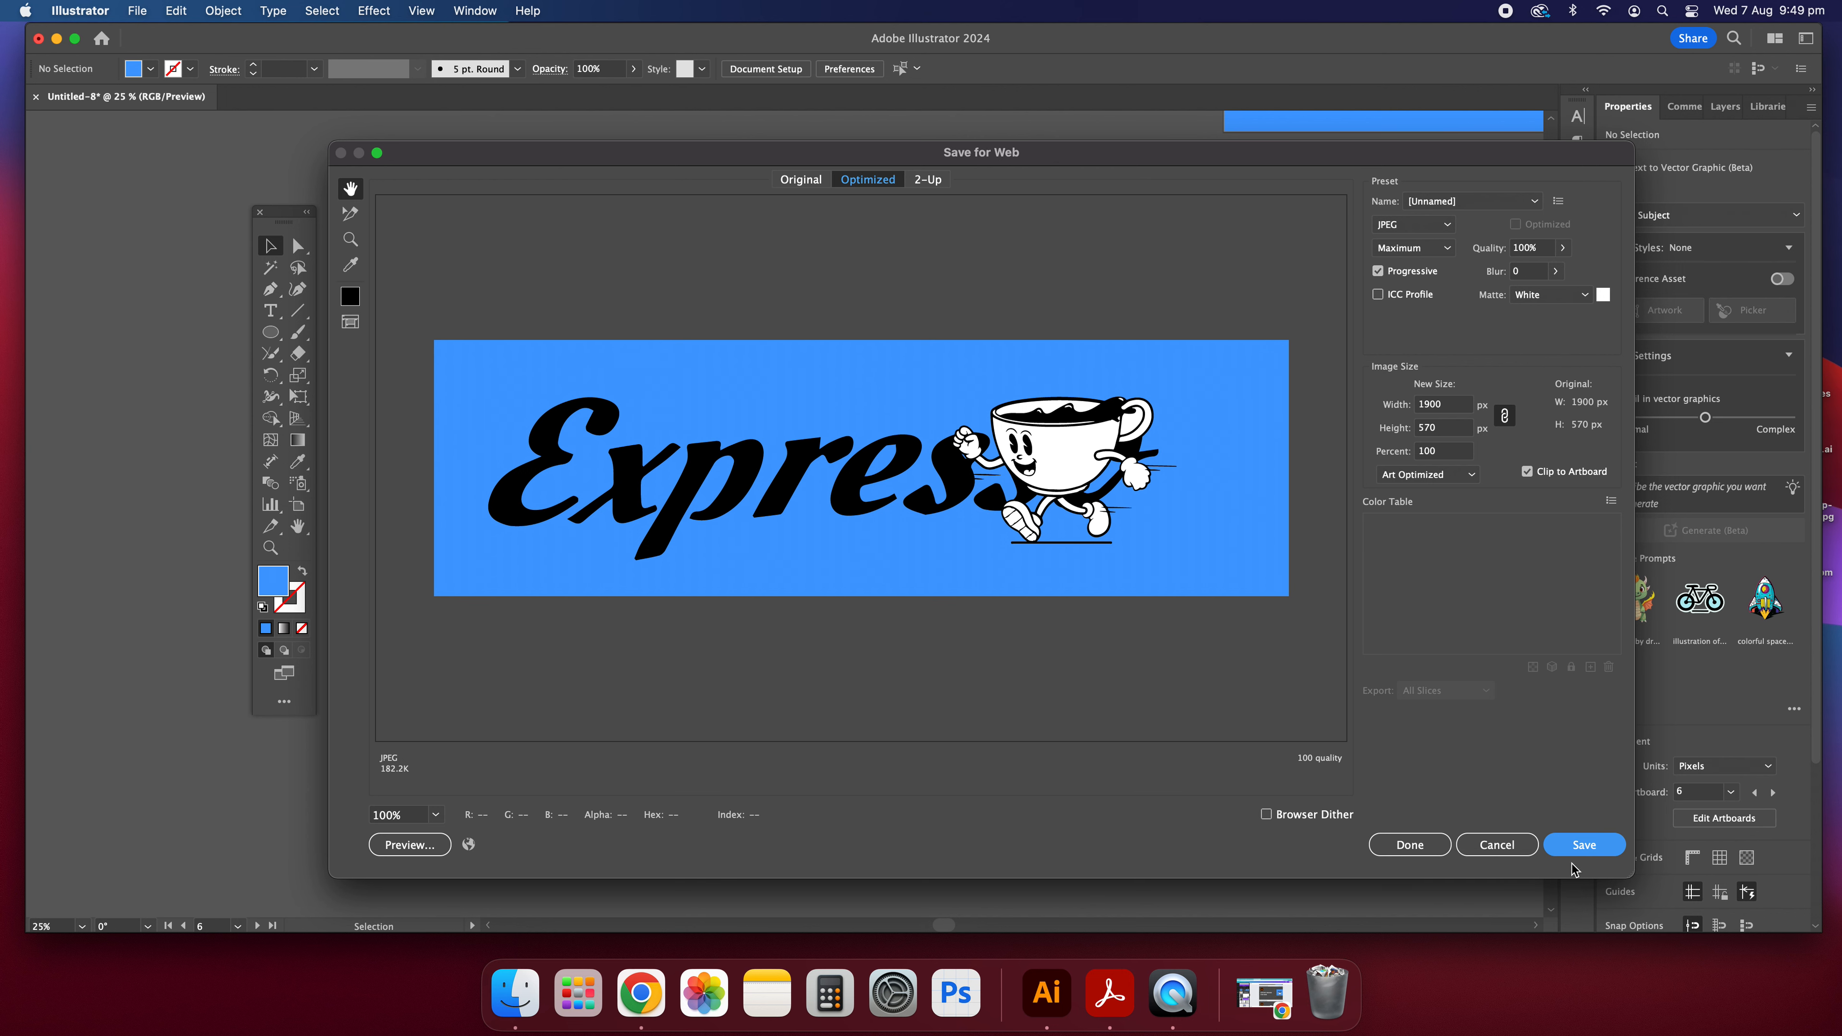
click(1513, 844)
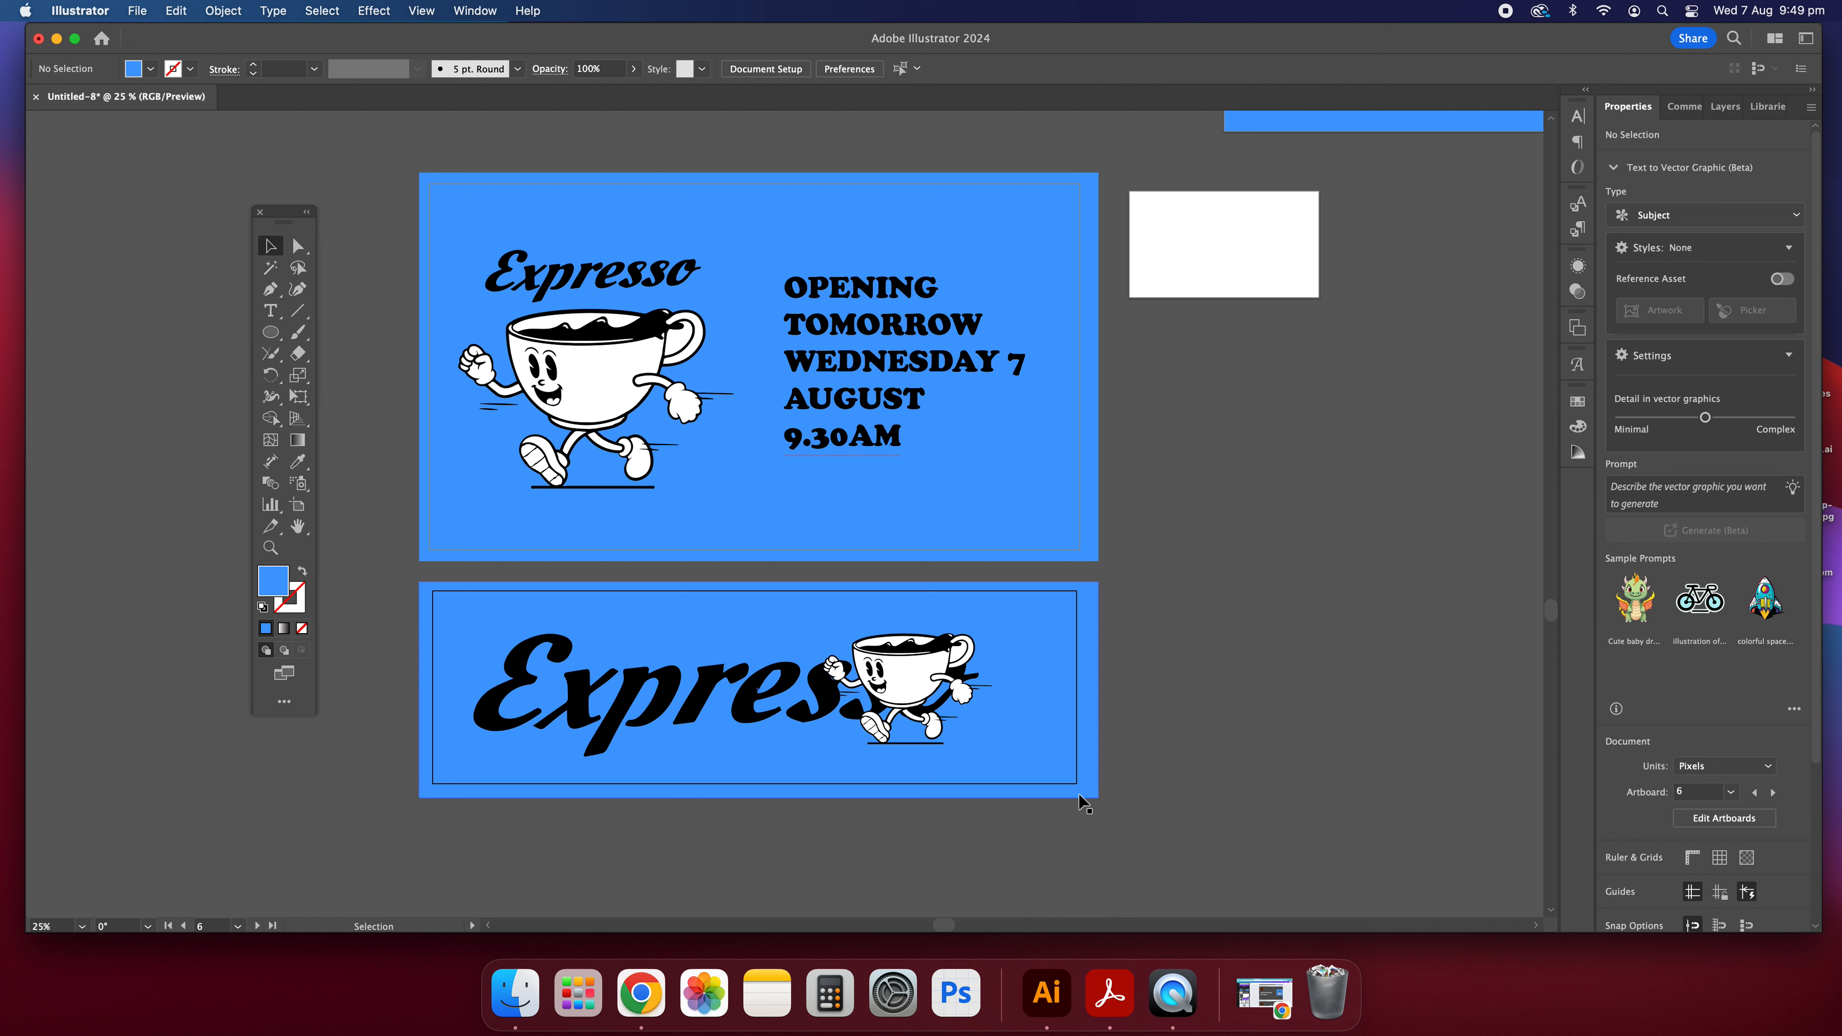
Open the 1920 x 1080 opening announcement artboard in Save for Web and apply the JPEG High preset.
click(1030, 521)
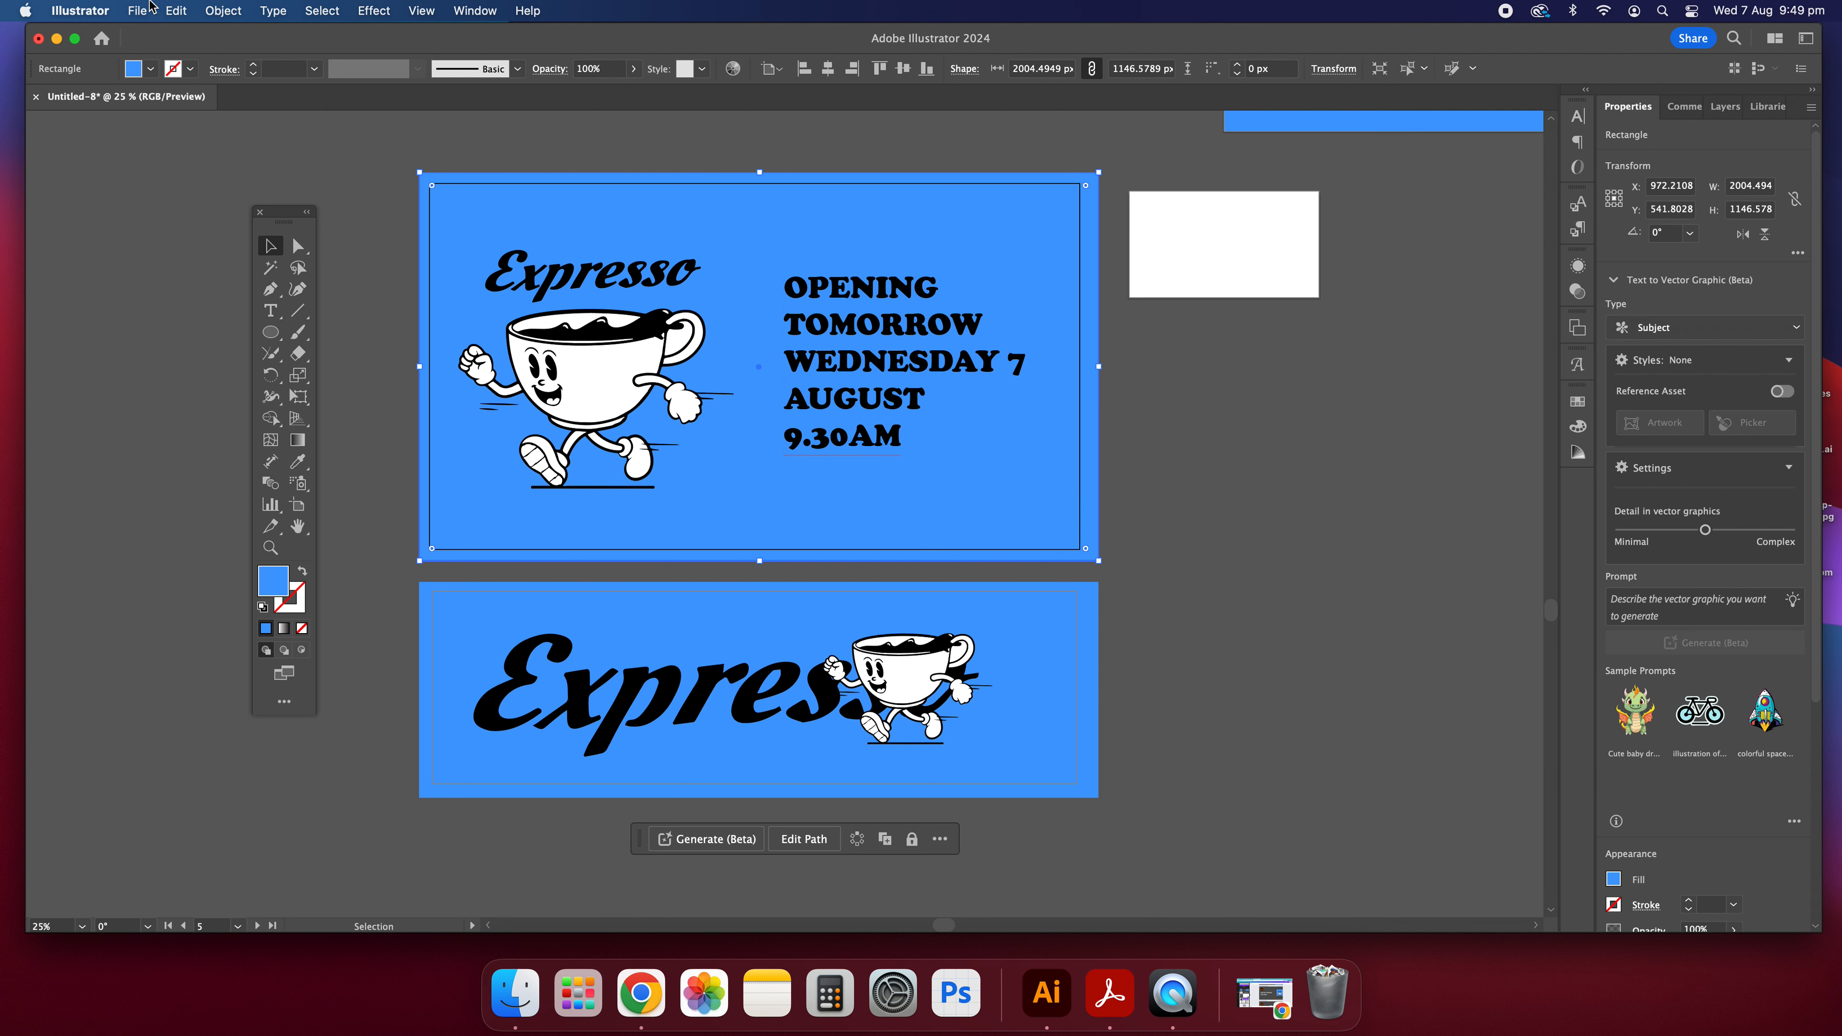
click(132, 9)
mouse_move(283, 418)
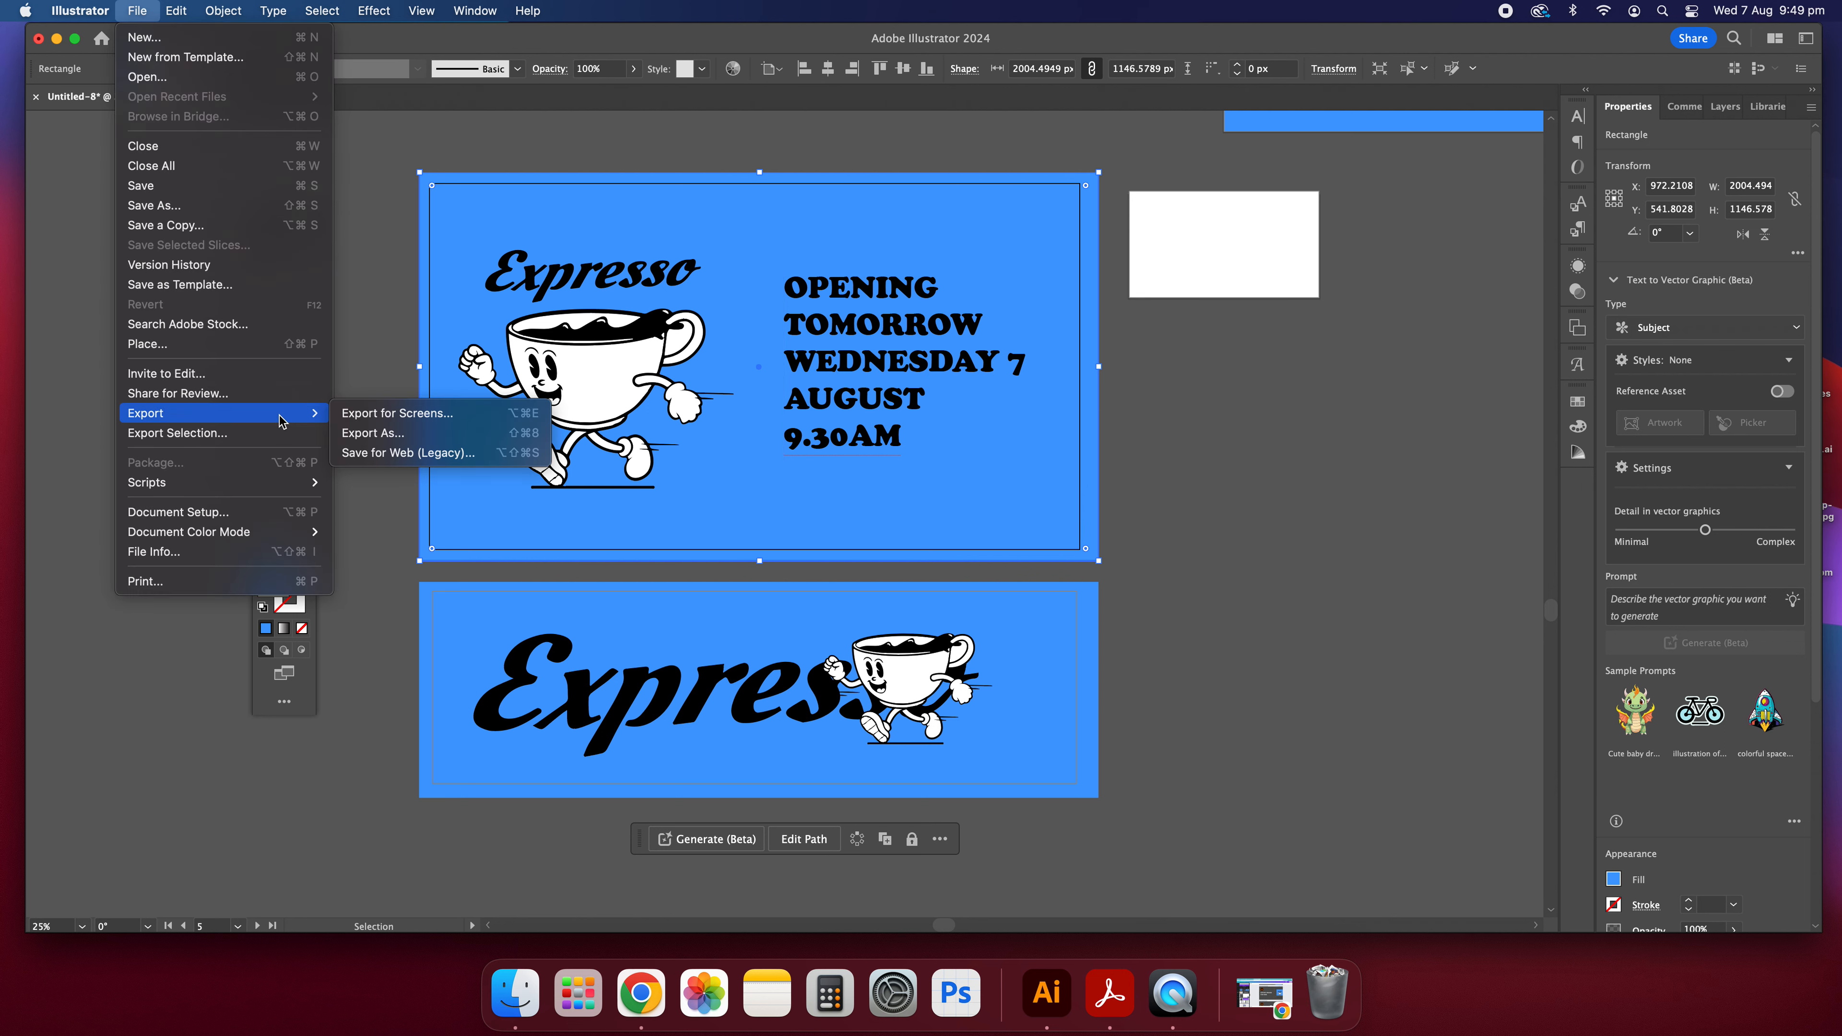
click(412, 454)
click(1472, 201)
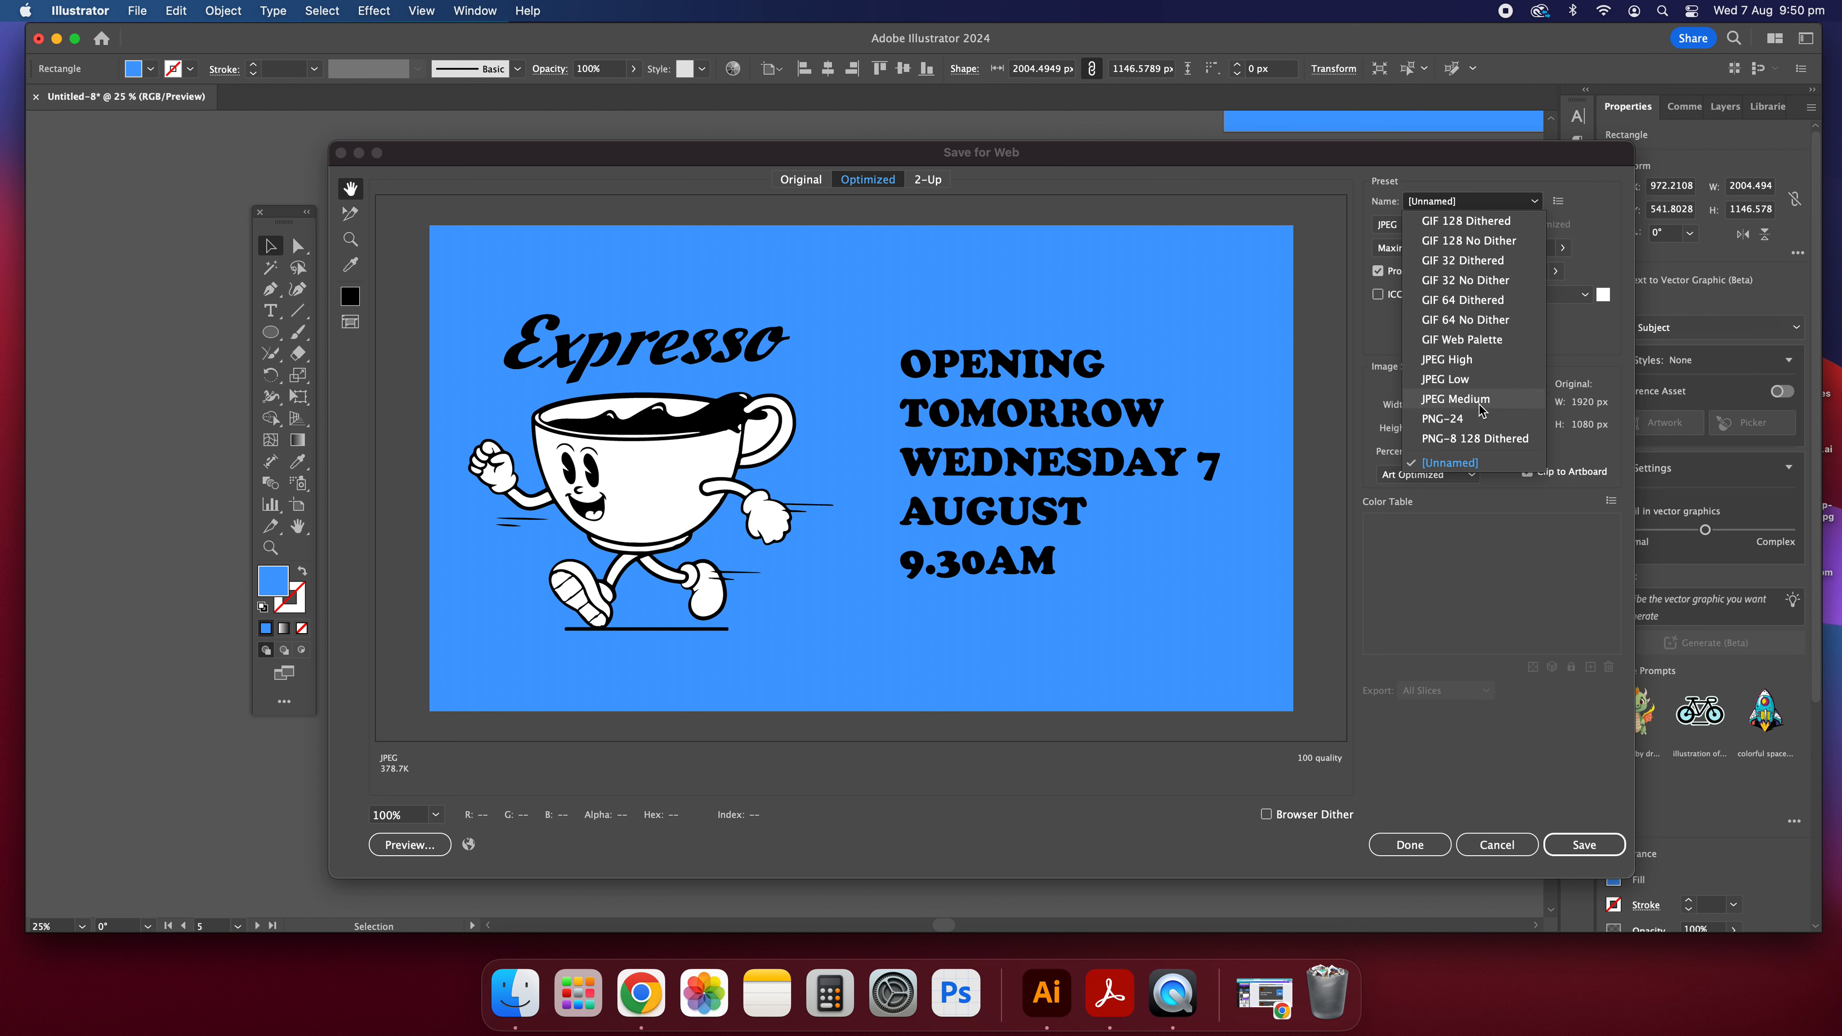
click(1468, 358)
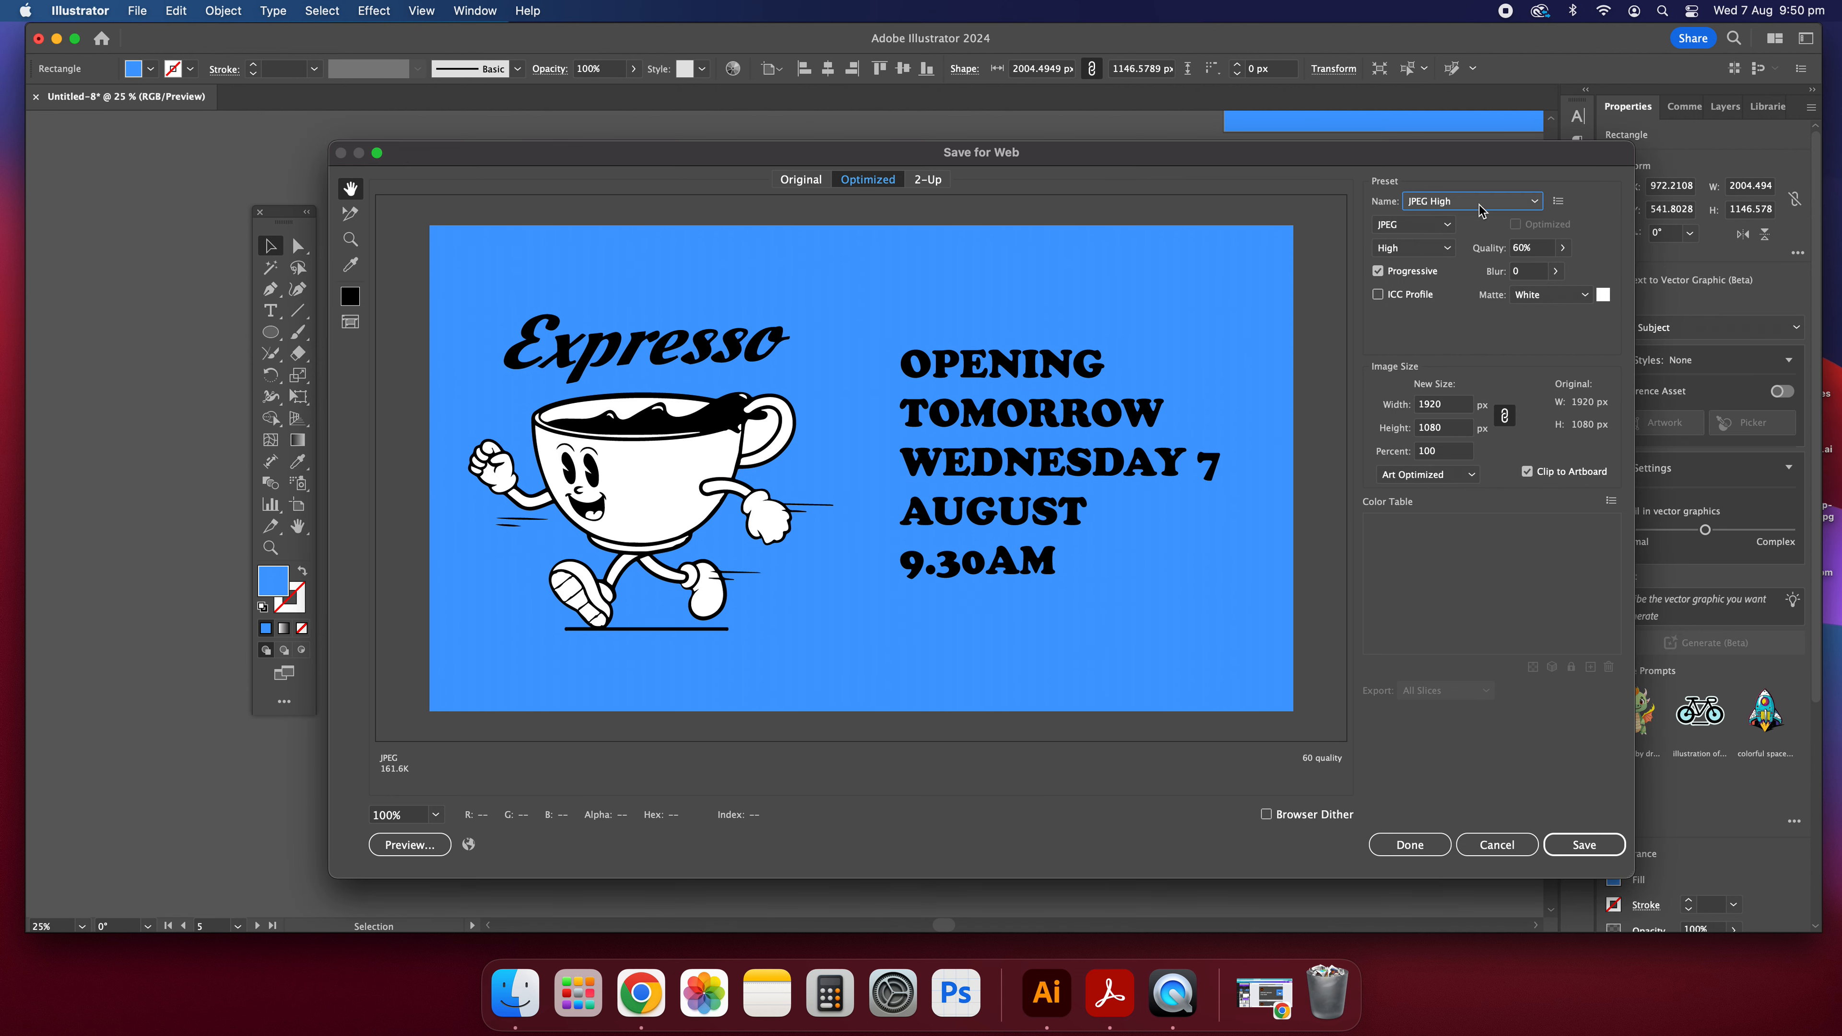
Raise the JPEG quality to 100% and save the image to the Desktop as Untitled-8.
click(1479, 202)
click(1587, 235)
click(1563, 249)
drag(1534, 272, 1589, 270)
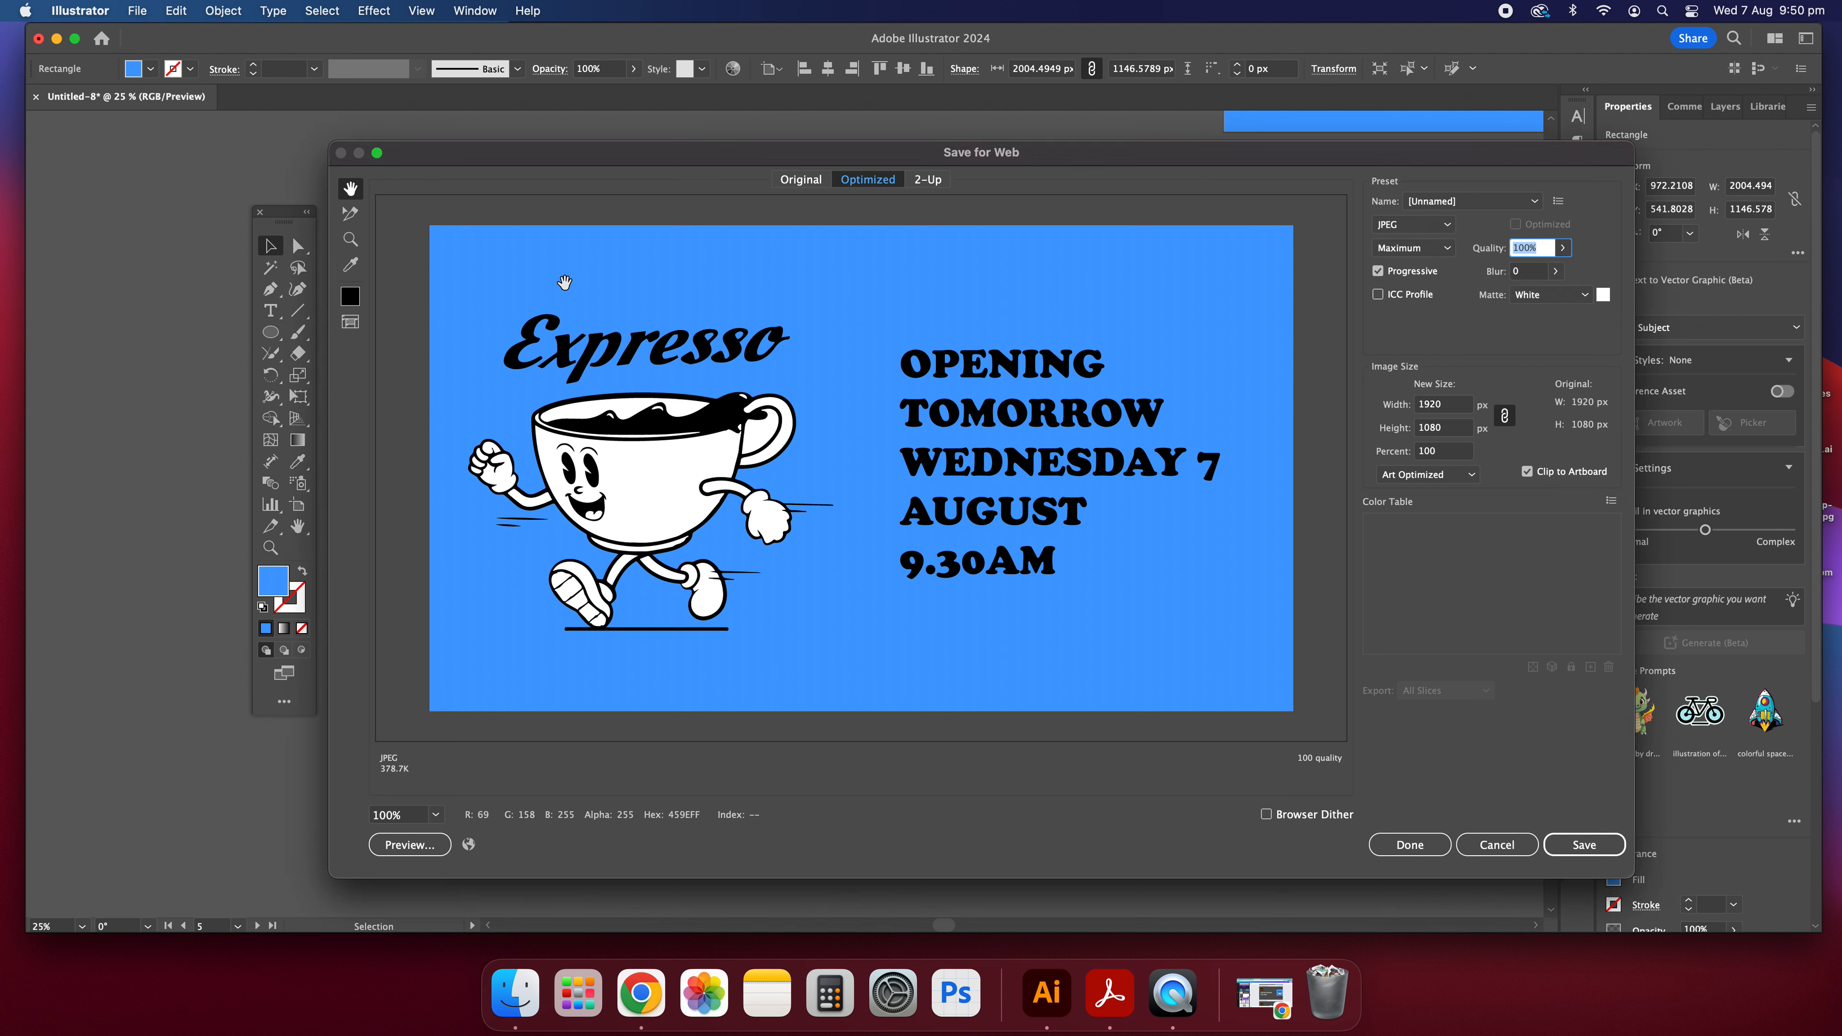
click(1582, 849)
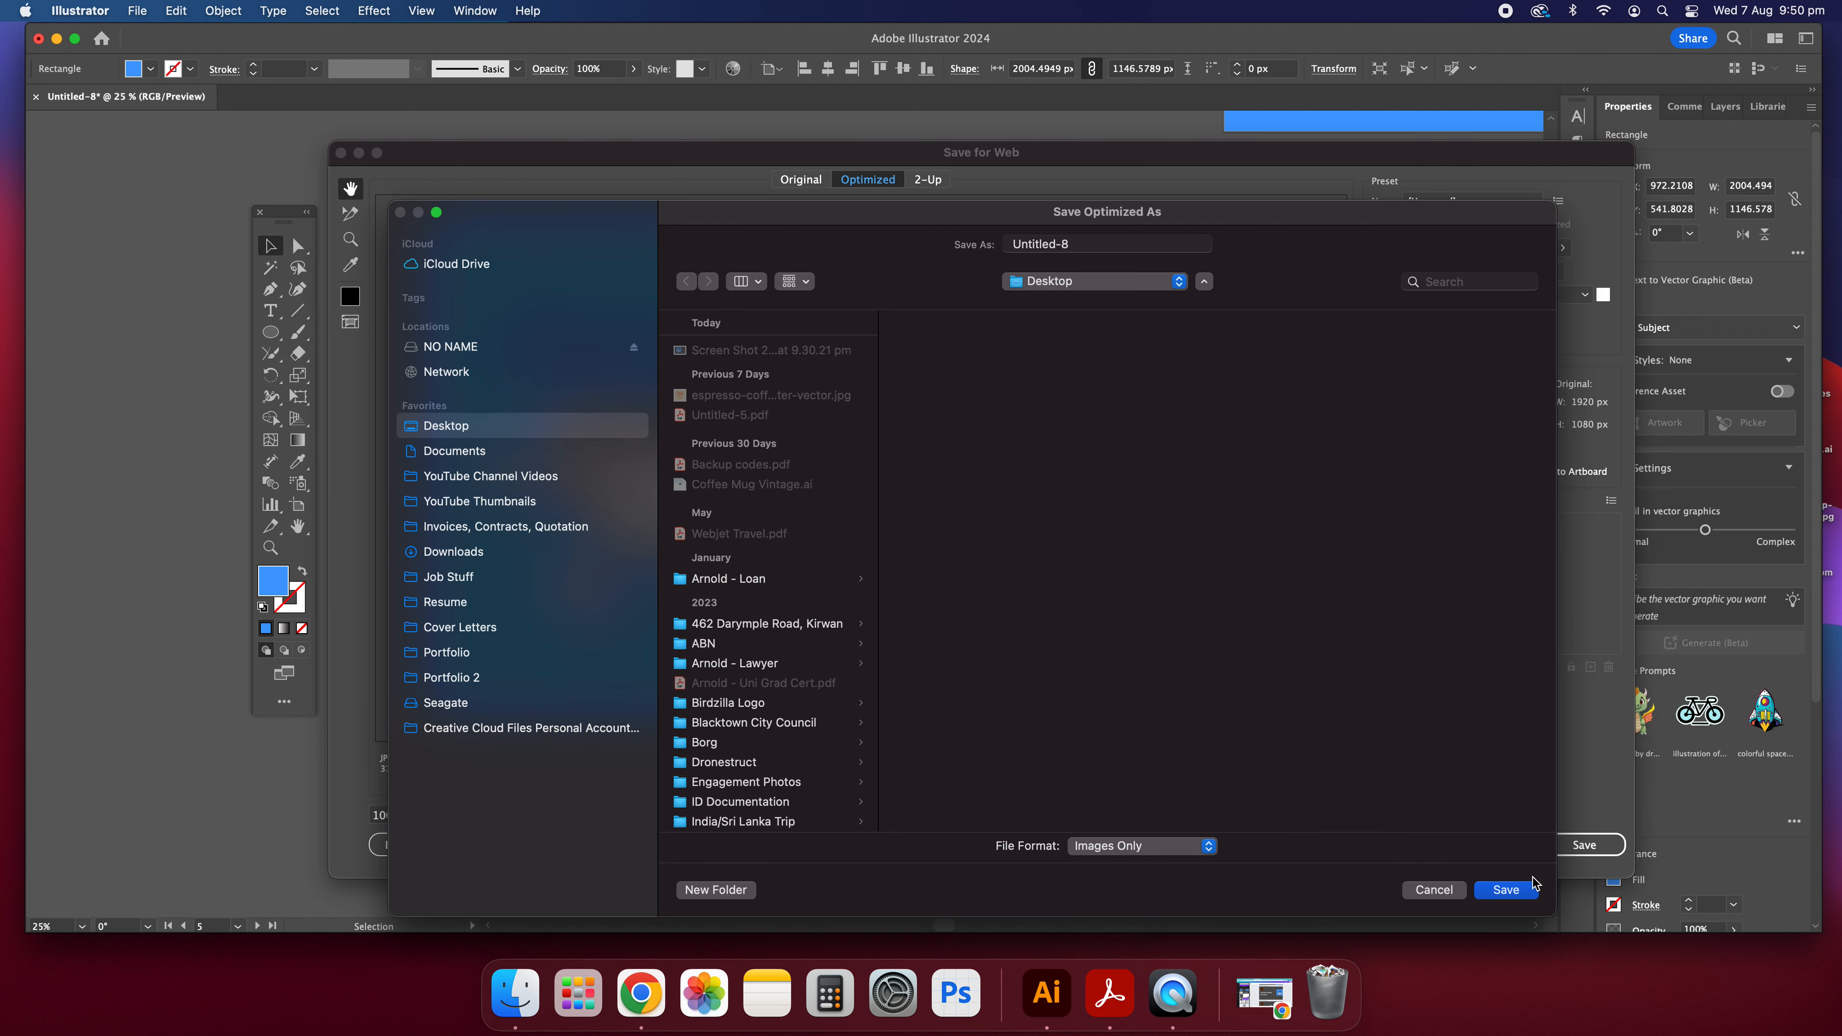
click(1523, 895)
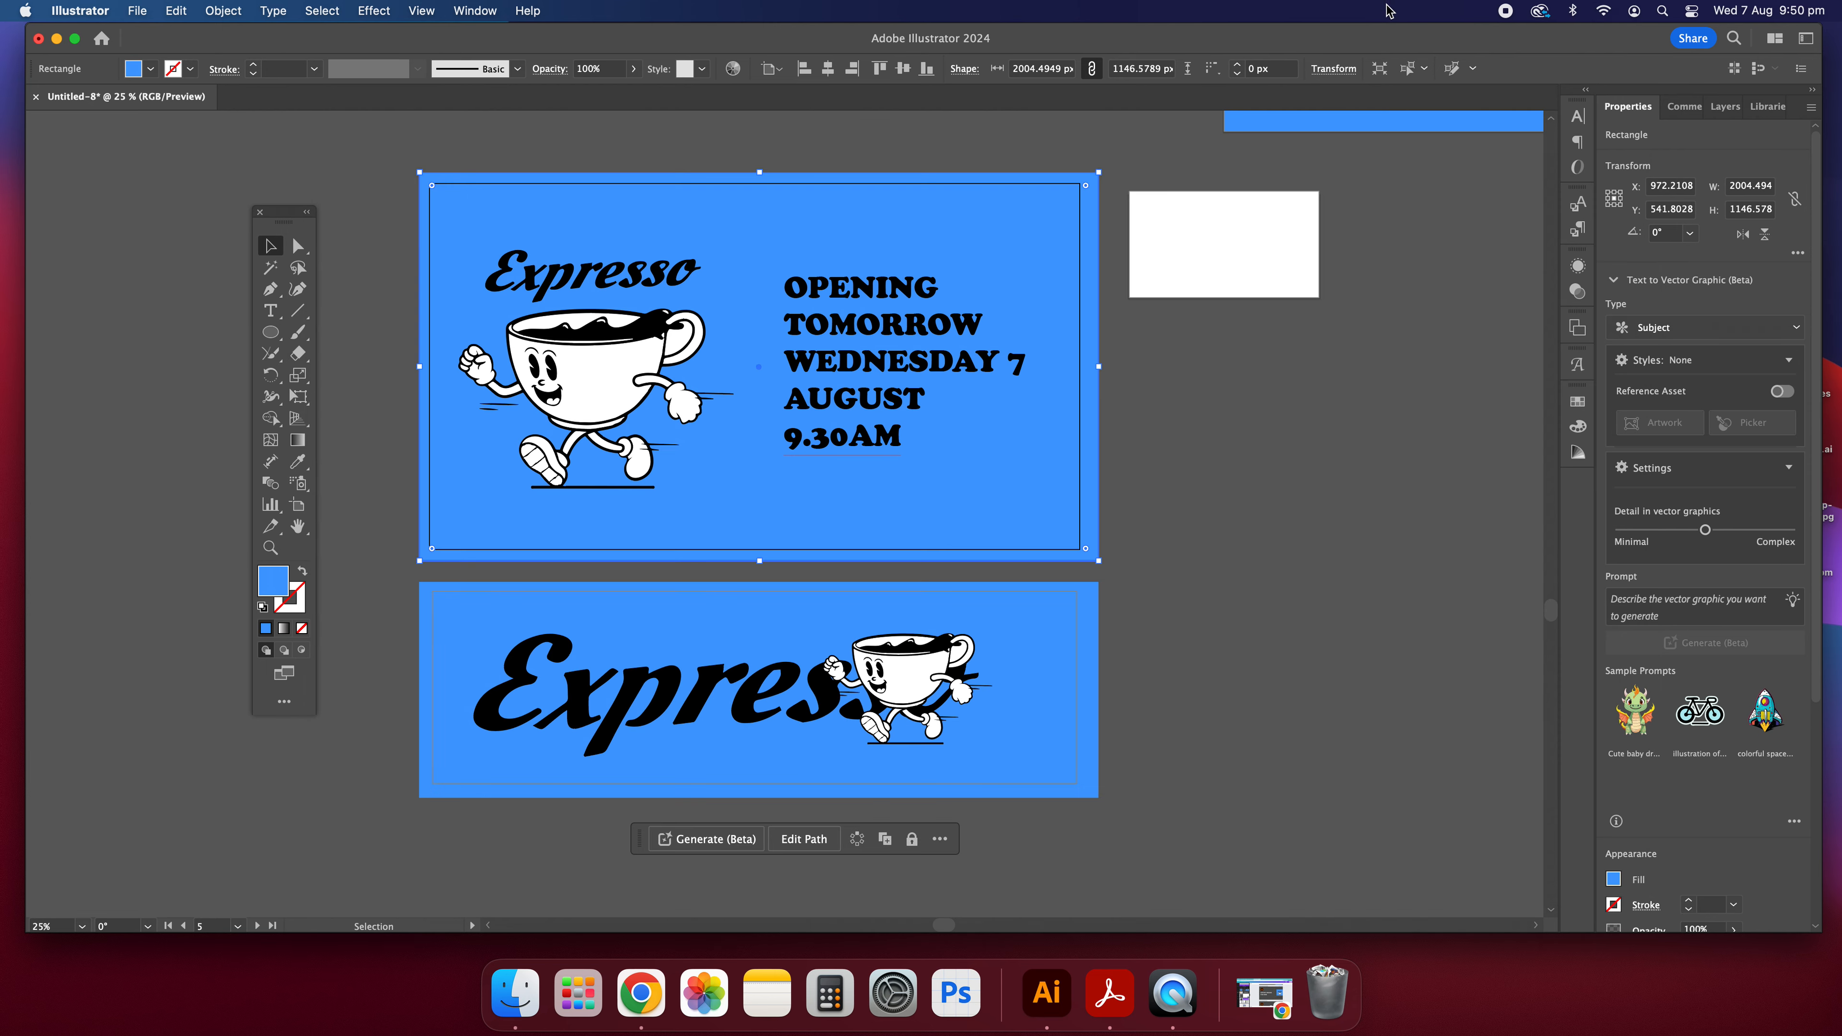
Uncover the desktop and preview the exported Untitled-8.jpg with Quick Look.
drag(1442, 45, 1195, 46)
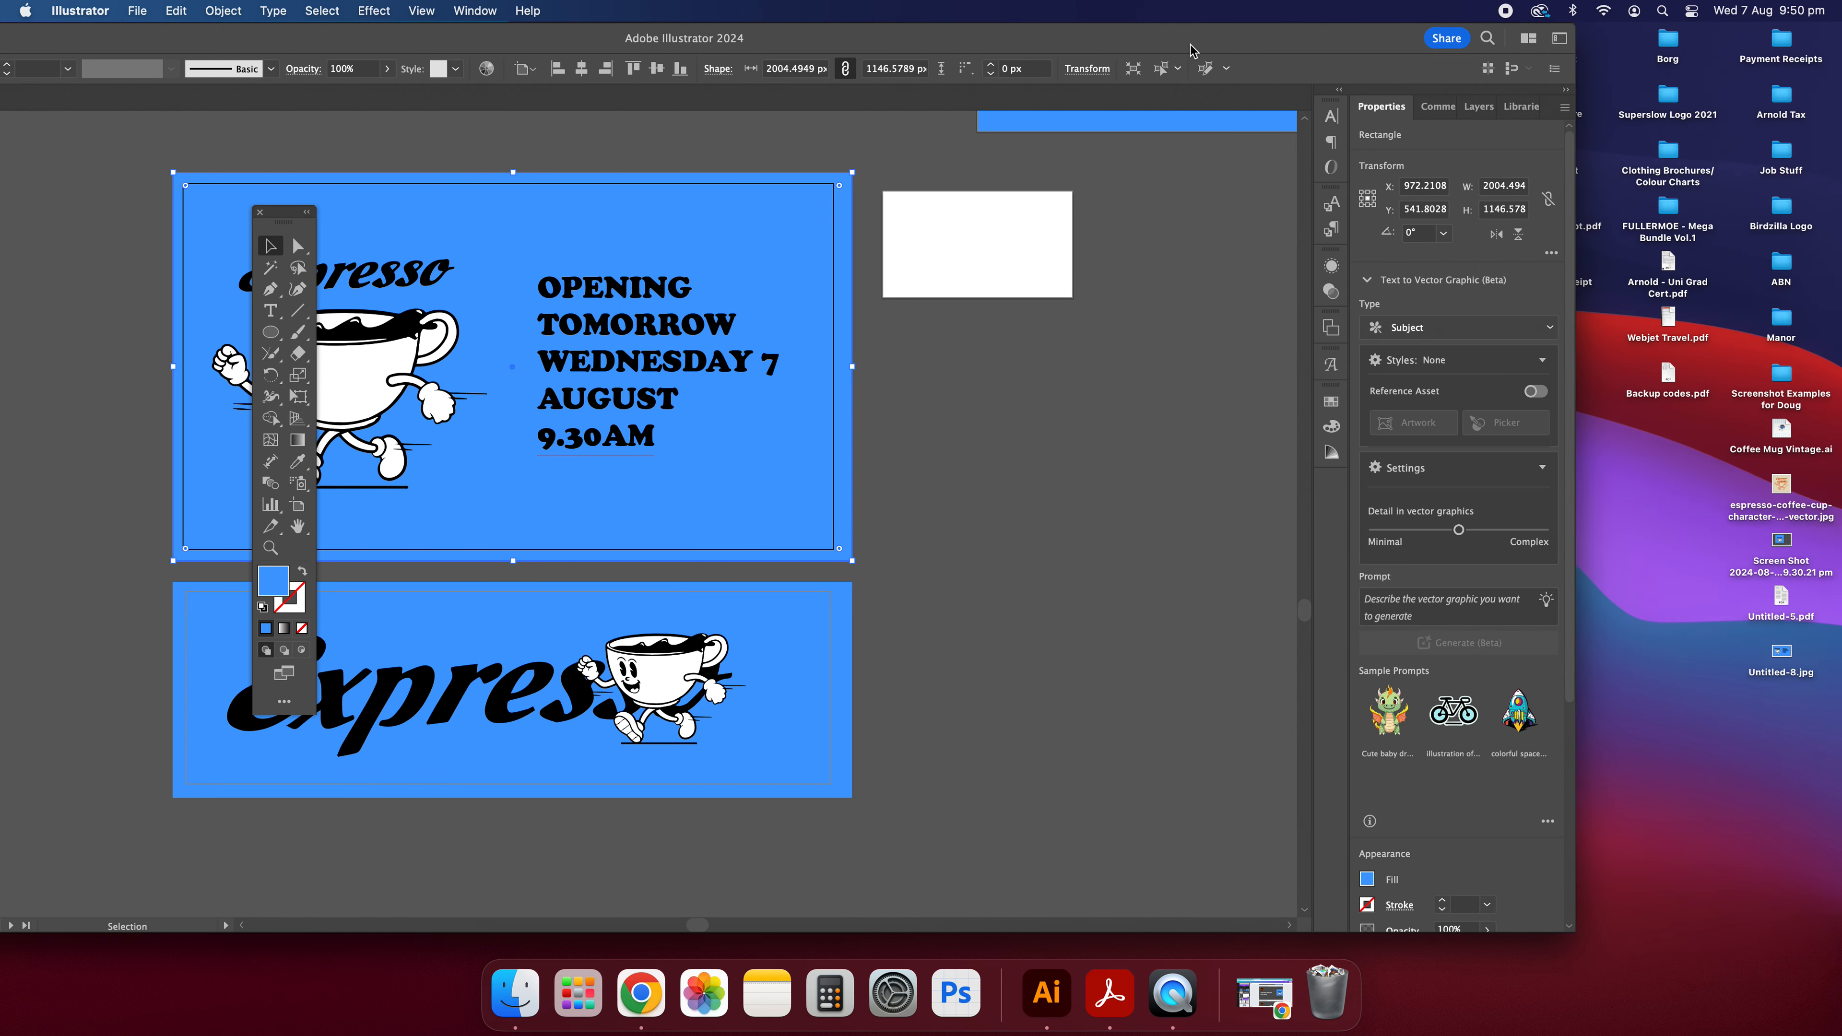
click(1755, 723)
click(1779, 642)
key(space)
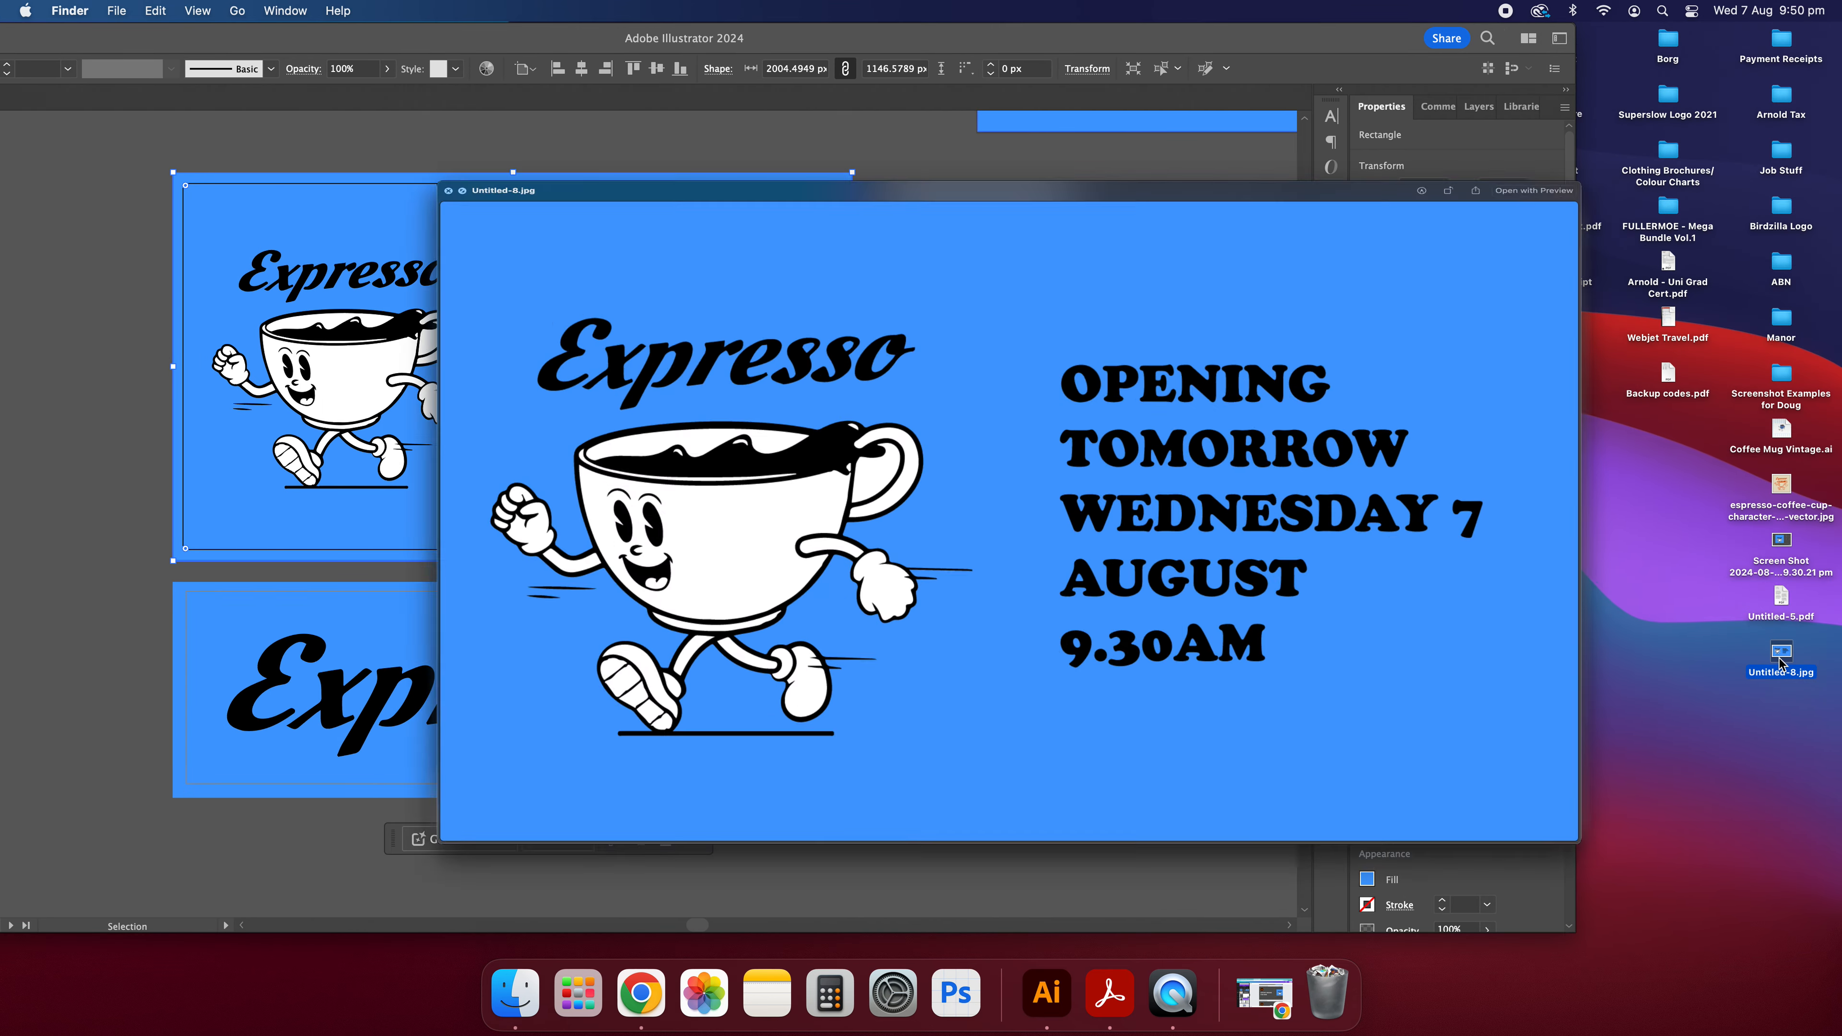
key(space)
Check the file size and dimensions of Untitled-8.jpg in its file info, and bring the document window back.
right_click(1780, 657)
mouse_move(1713, 615)
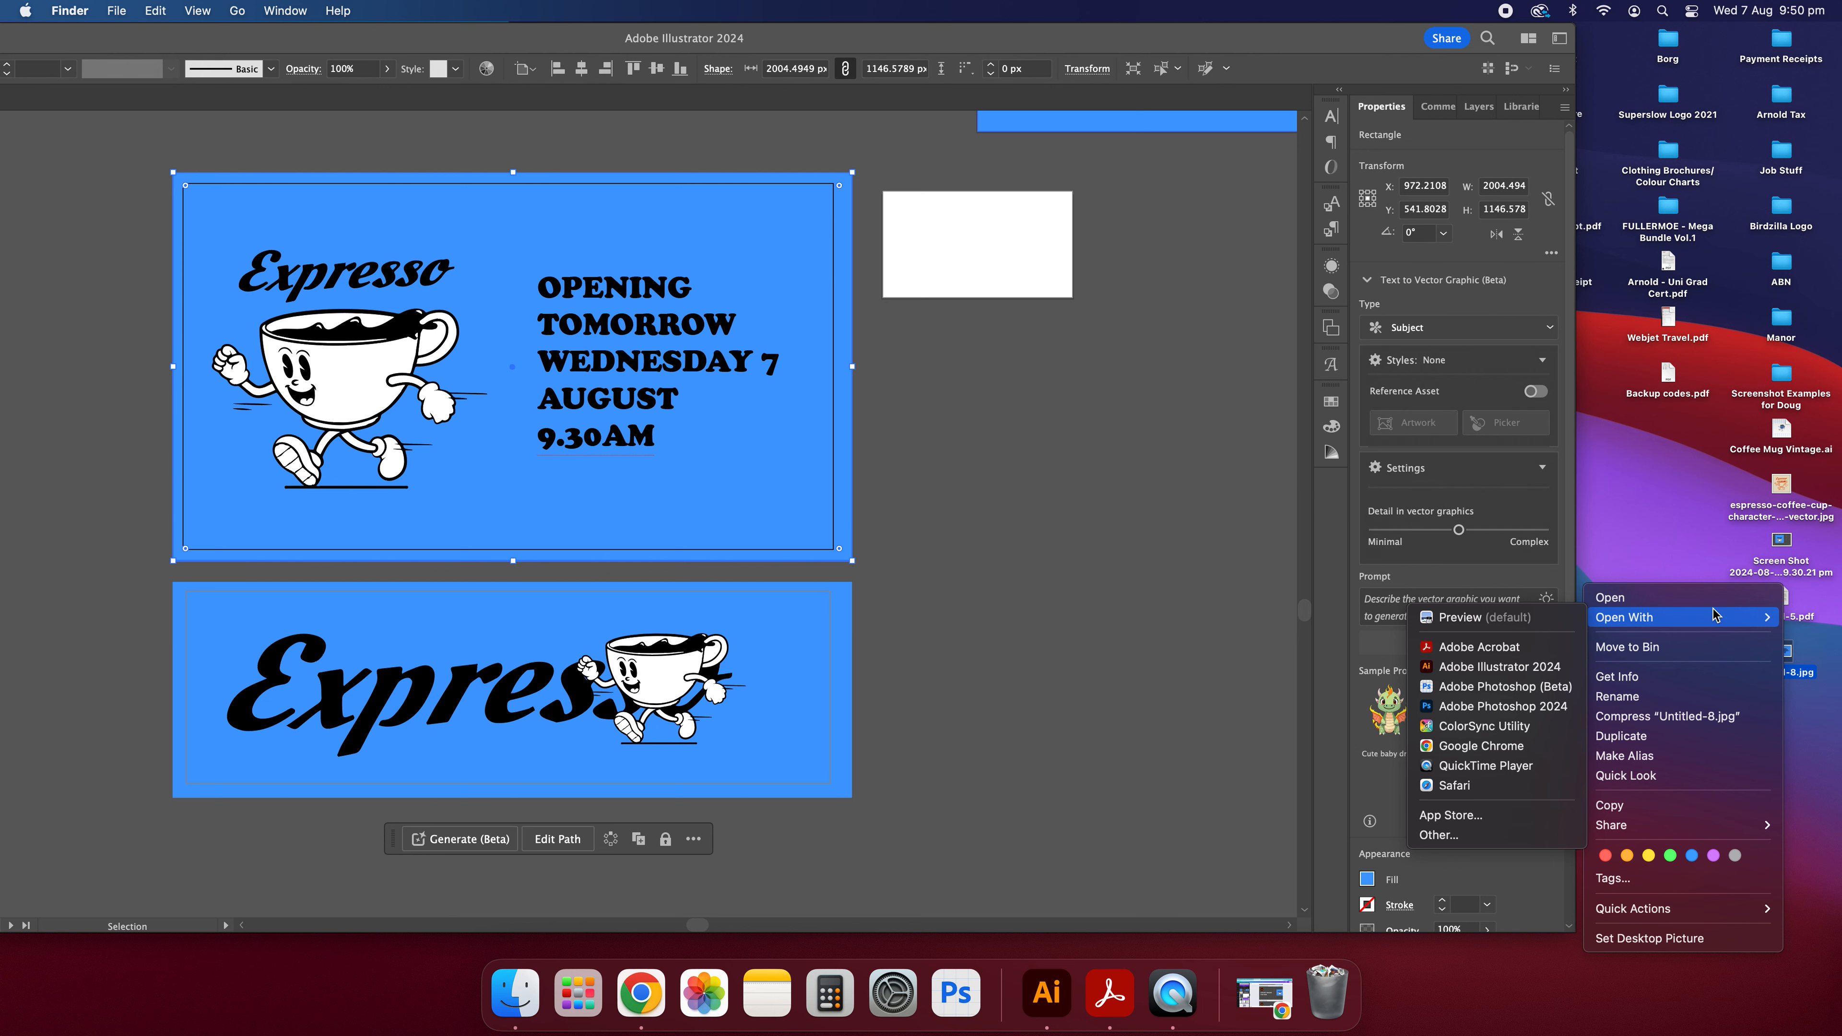
click(1630, 675)
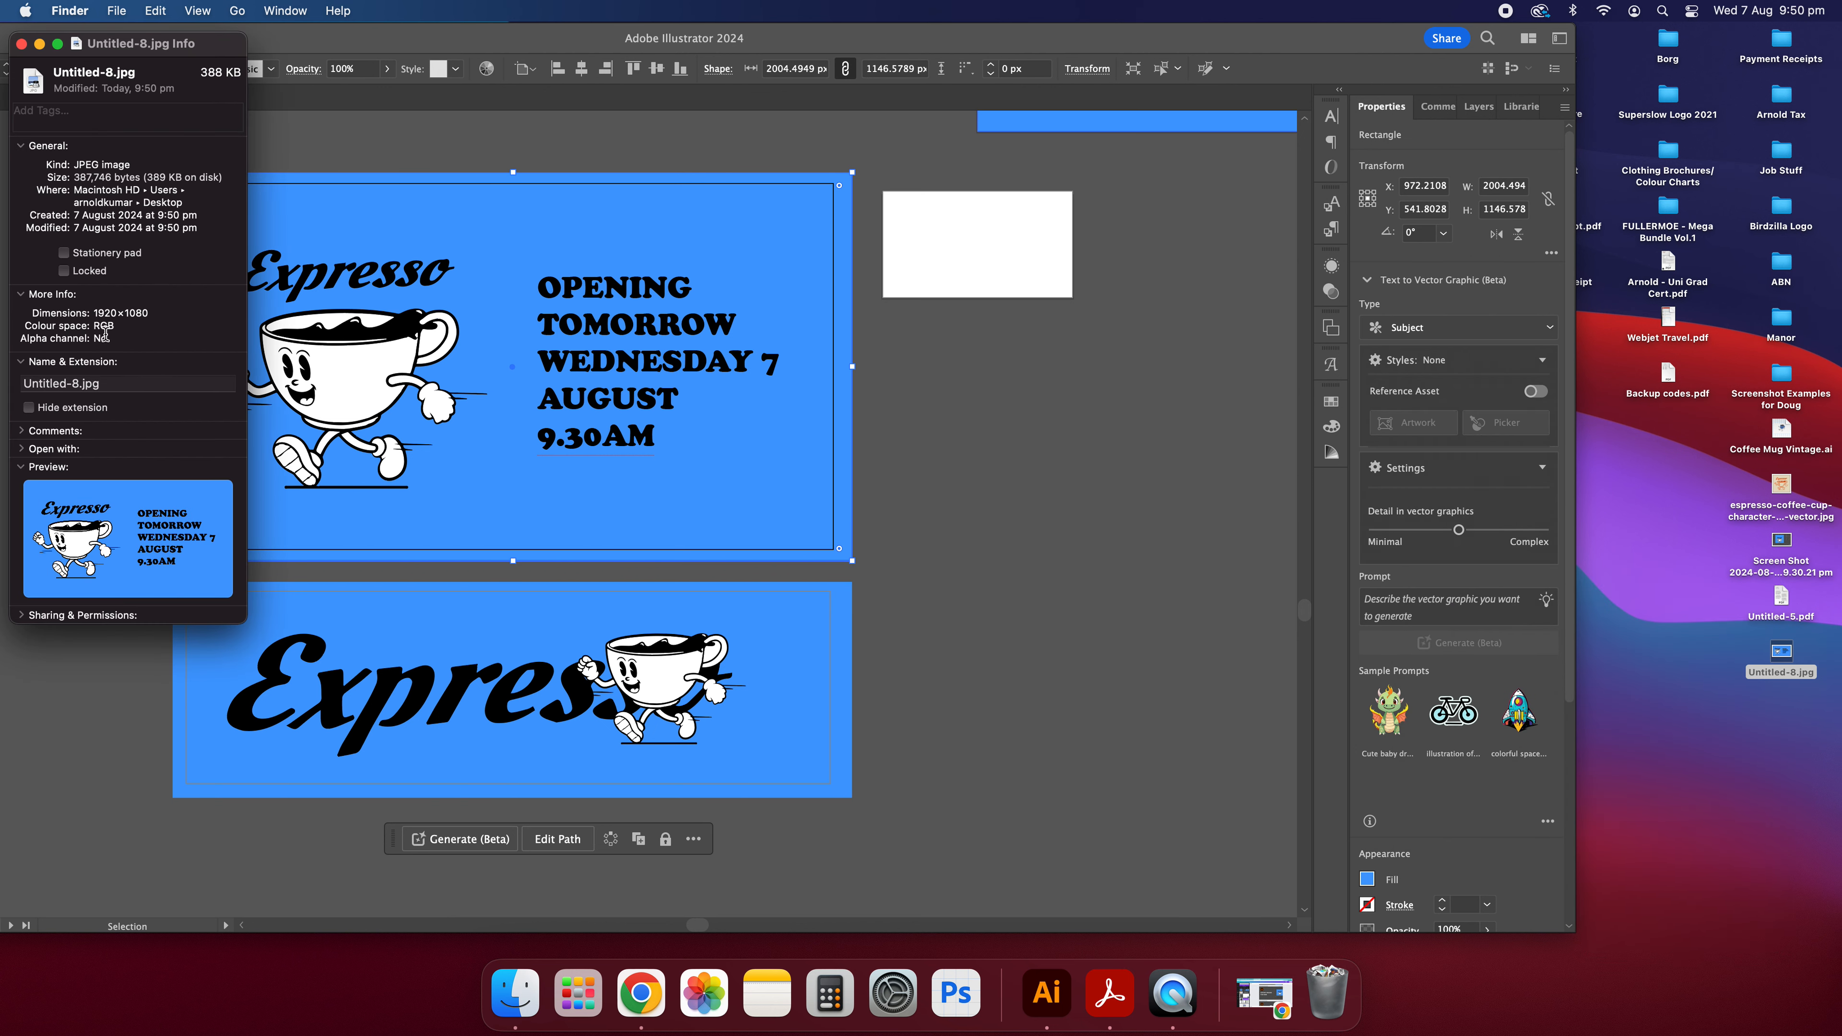
click(22, 44)
drag(406, 39, 632, 38)
Start Export for Screens and select only the 1920 x 1080 and 1900 x 570 artboards.
click(137, 11)
mouse_move(261, 419)
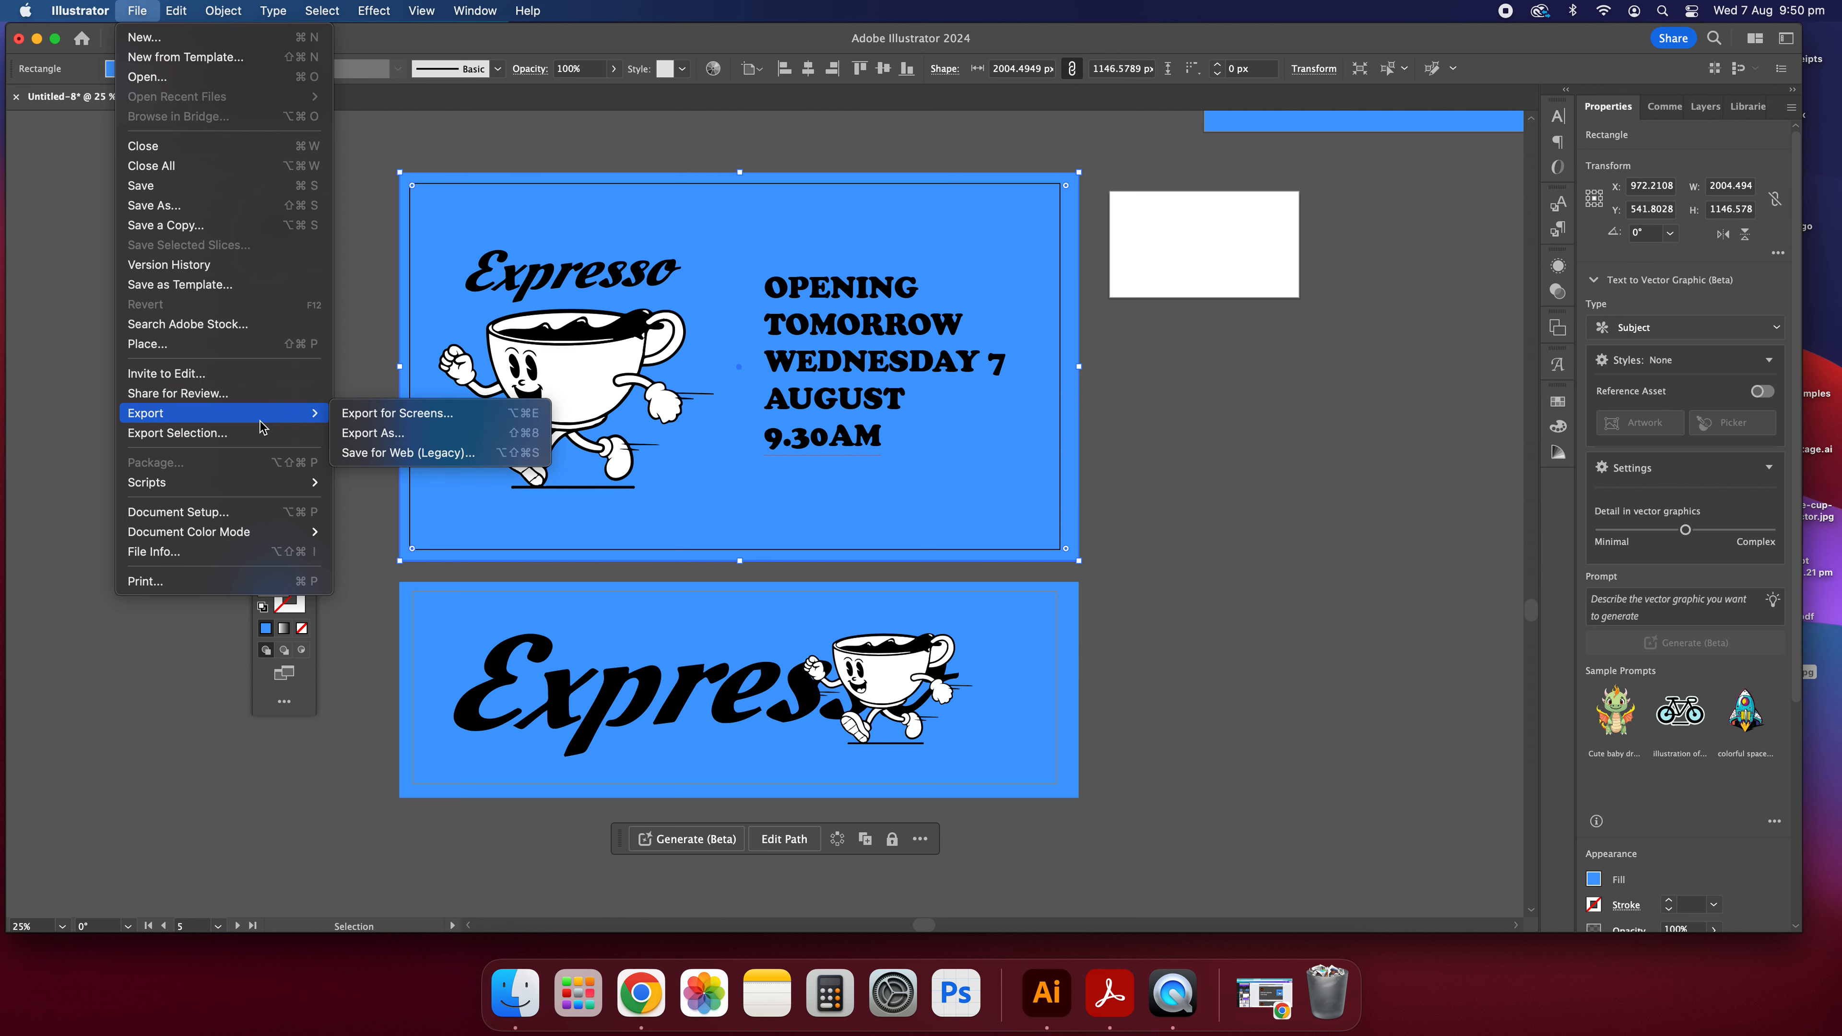
click(398, 413)
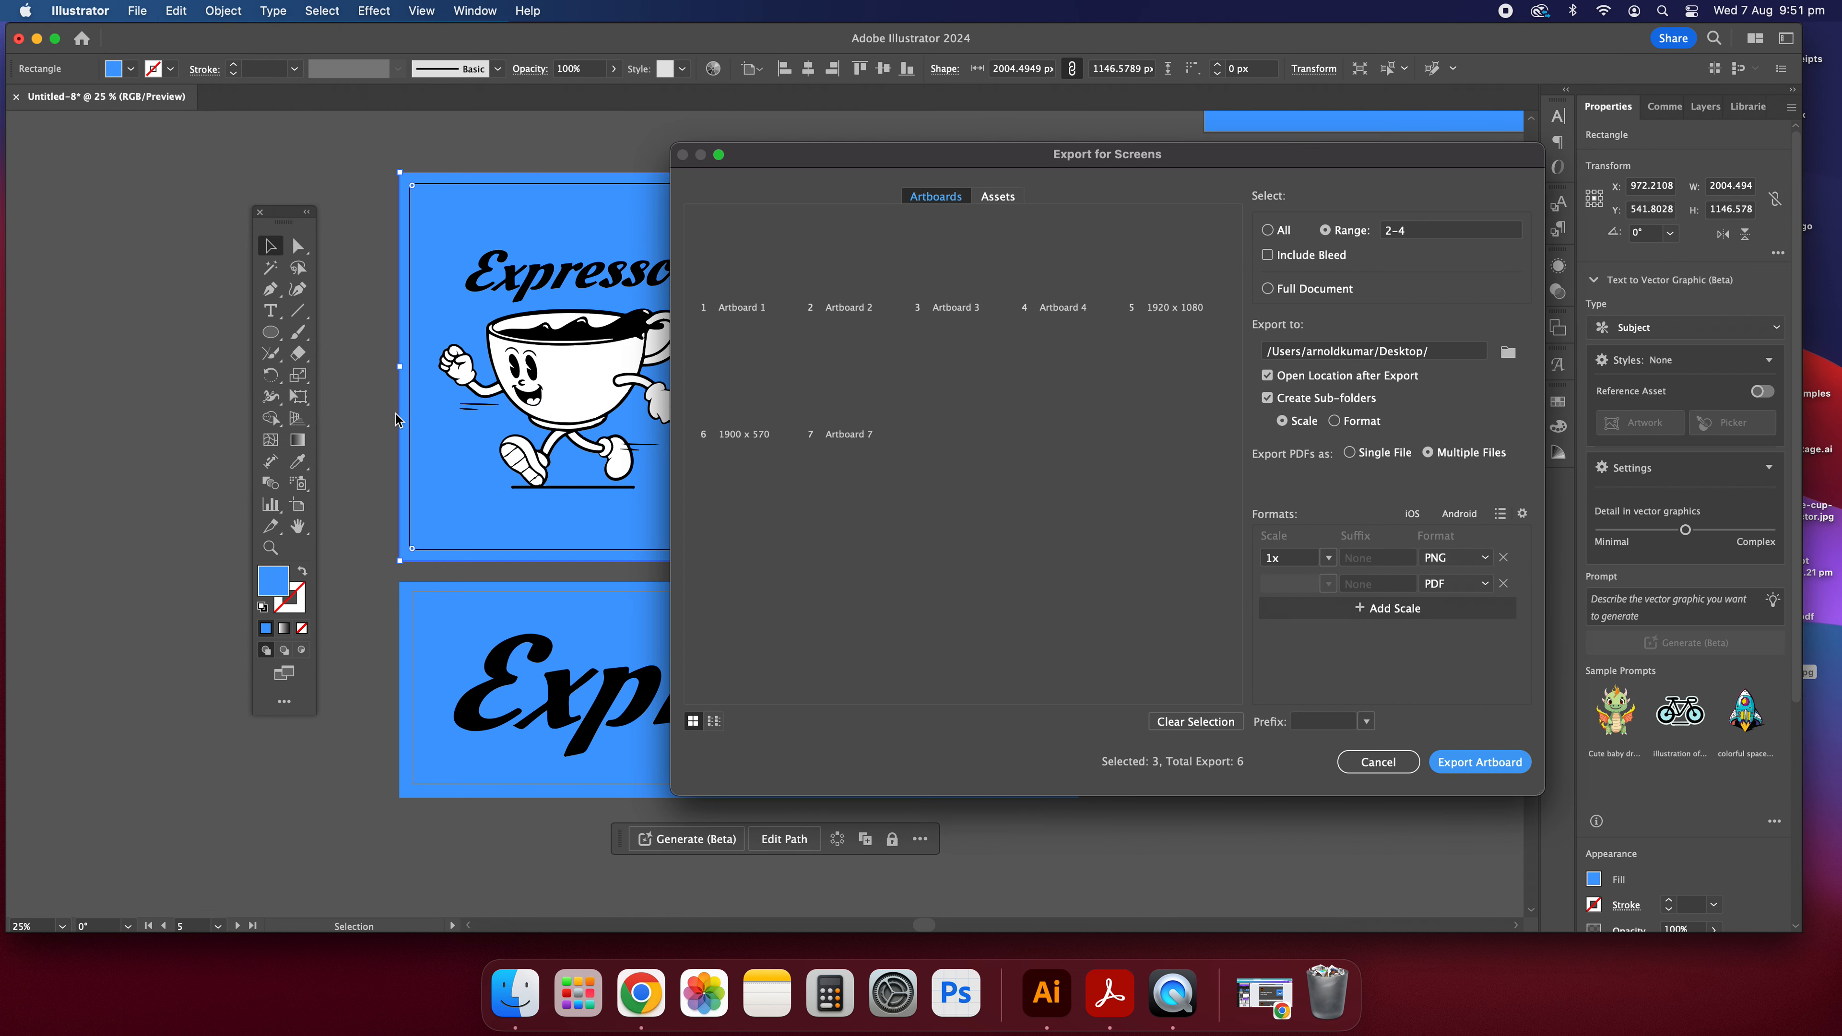
click(858, 257)
click(971, 270)
click(1048, 279)
click(1175, 276)
click(1146, 252)
click(1158, 255)
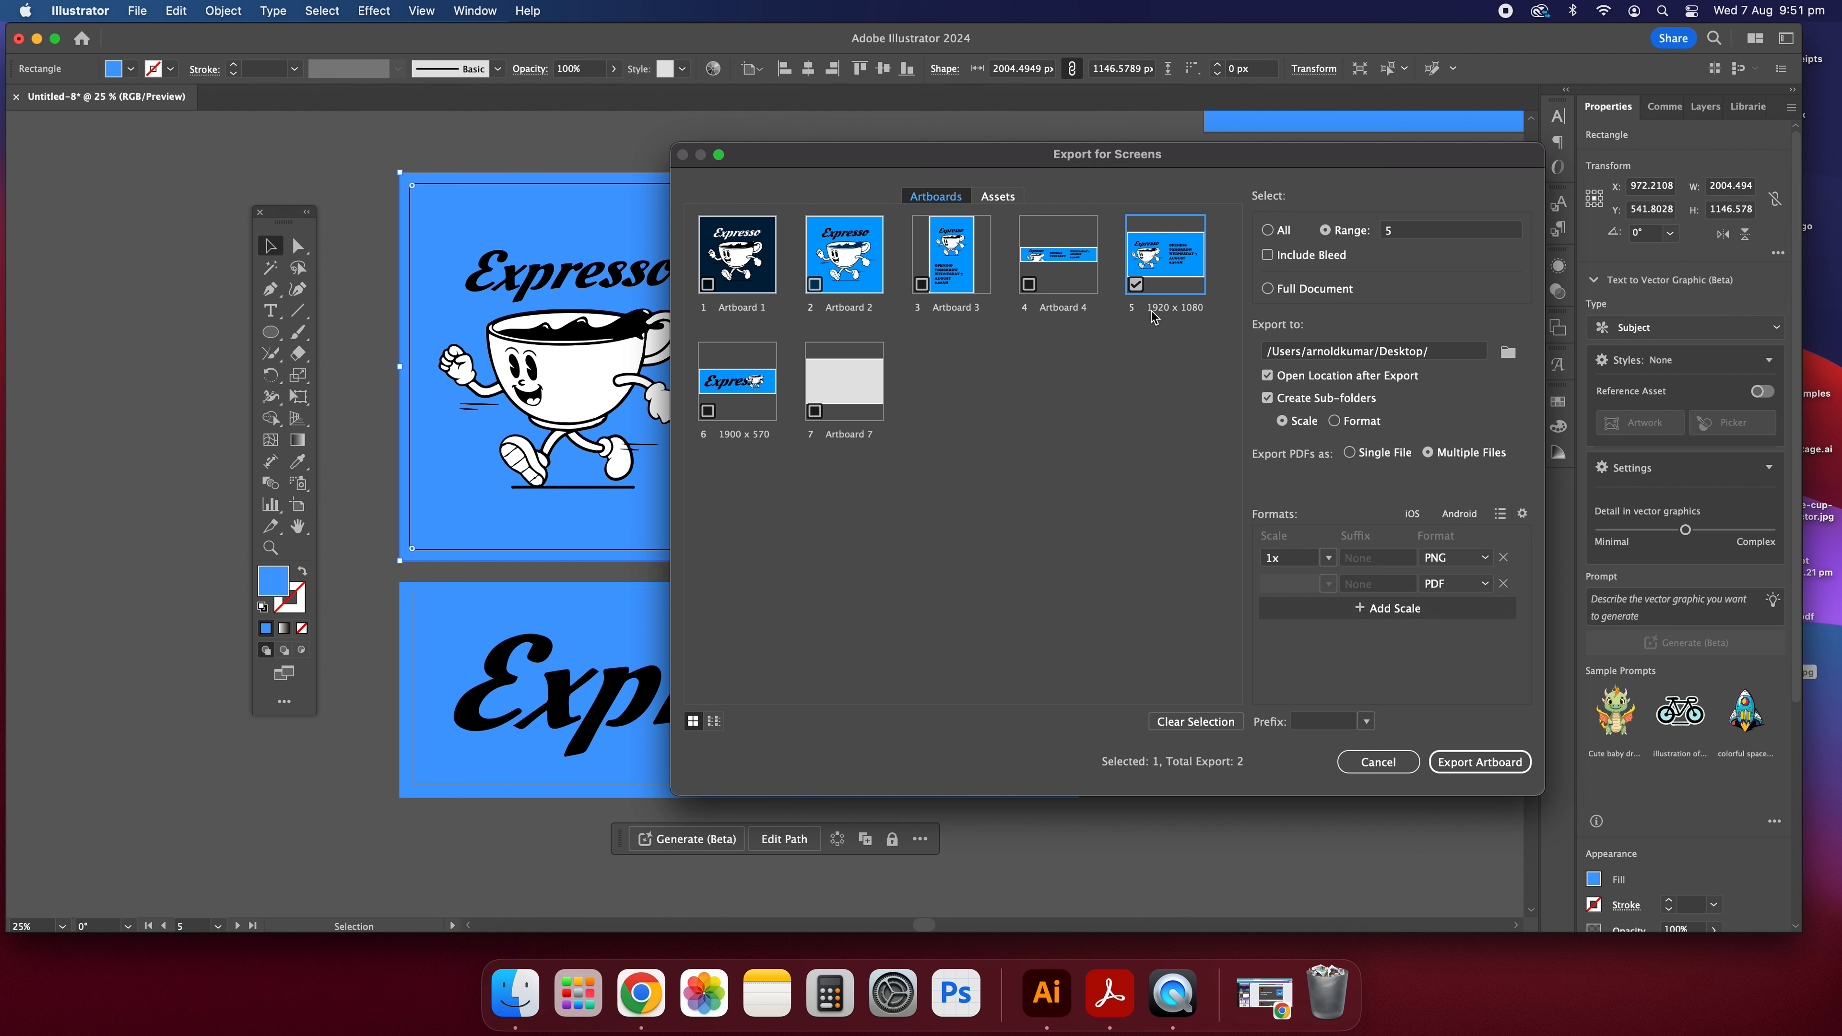
click(746, 376)
Remove the PDF format, set the remaining format to JPG 100, and cancel the screen export.
click(1504, 583)
click(1458, 559)
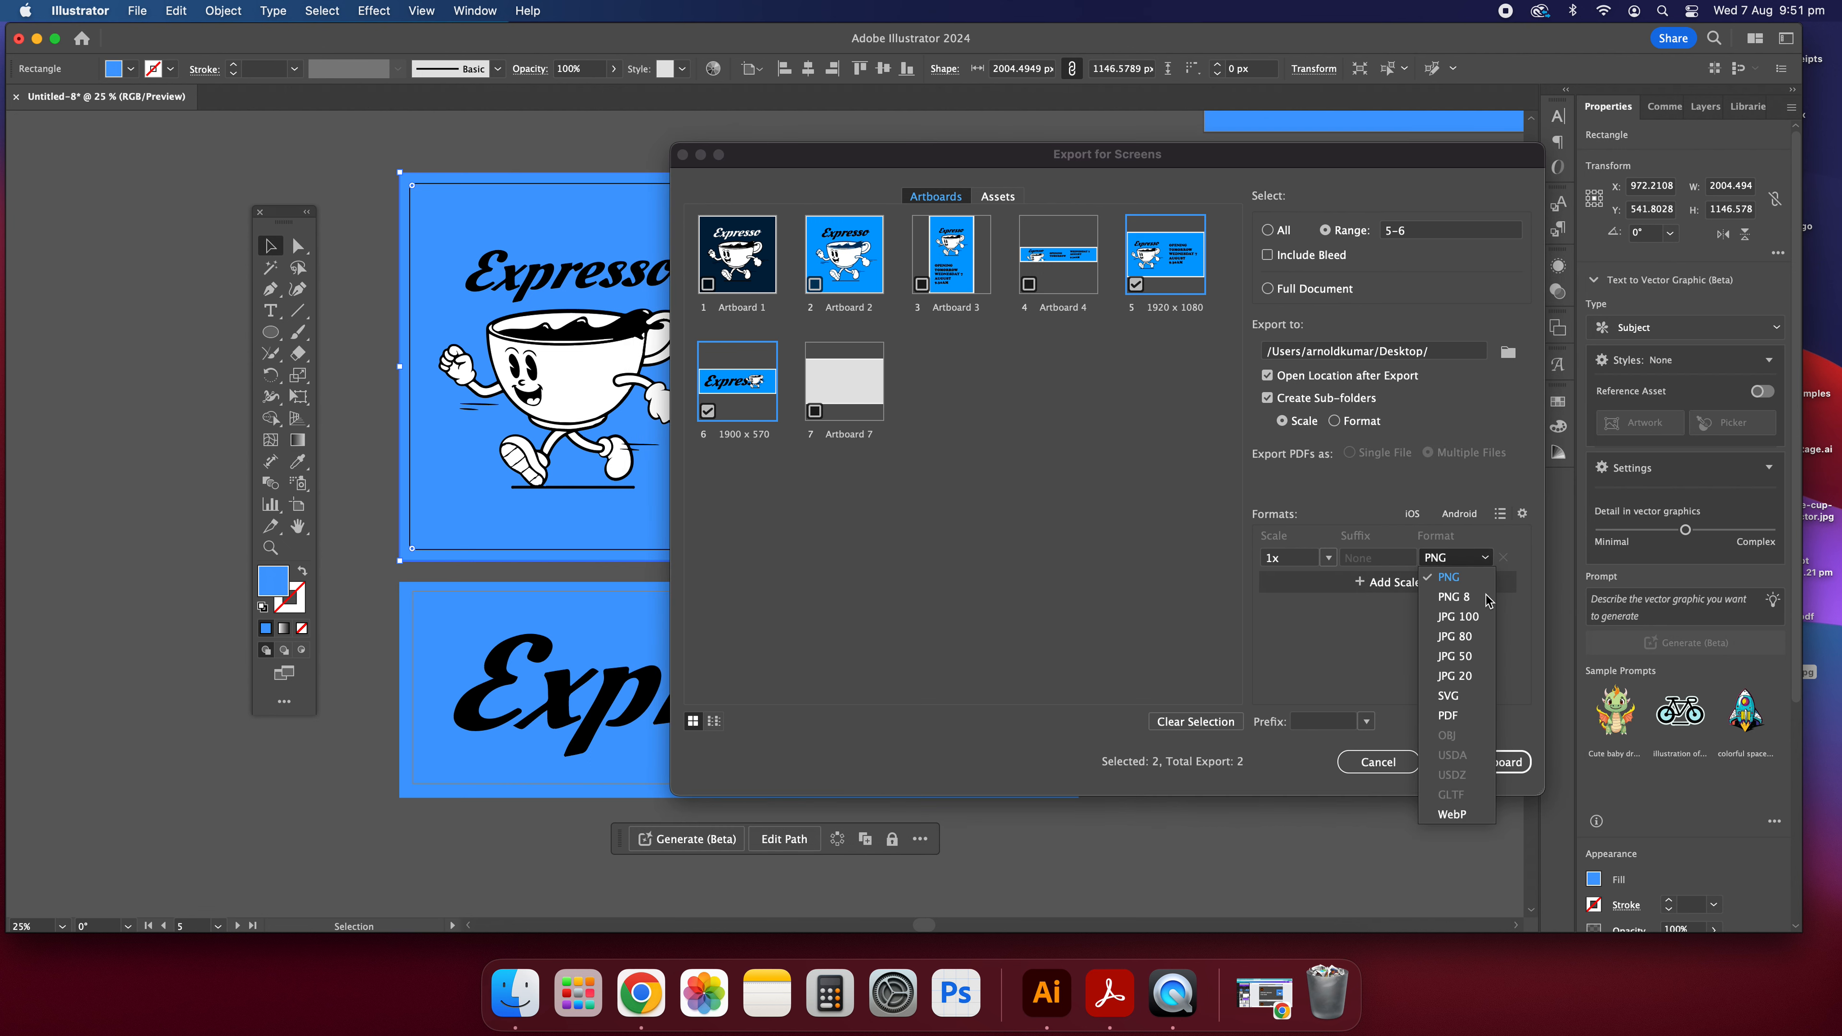
click(1465, 619)
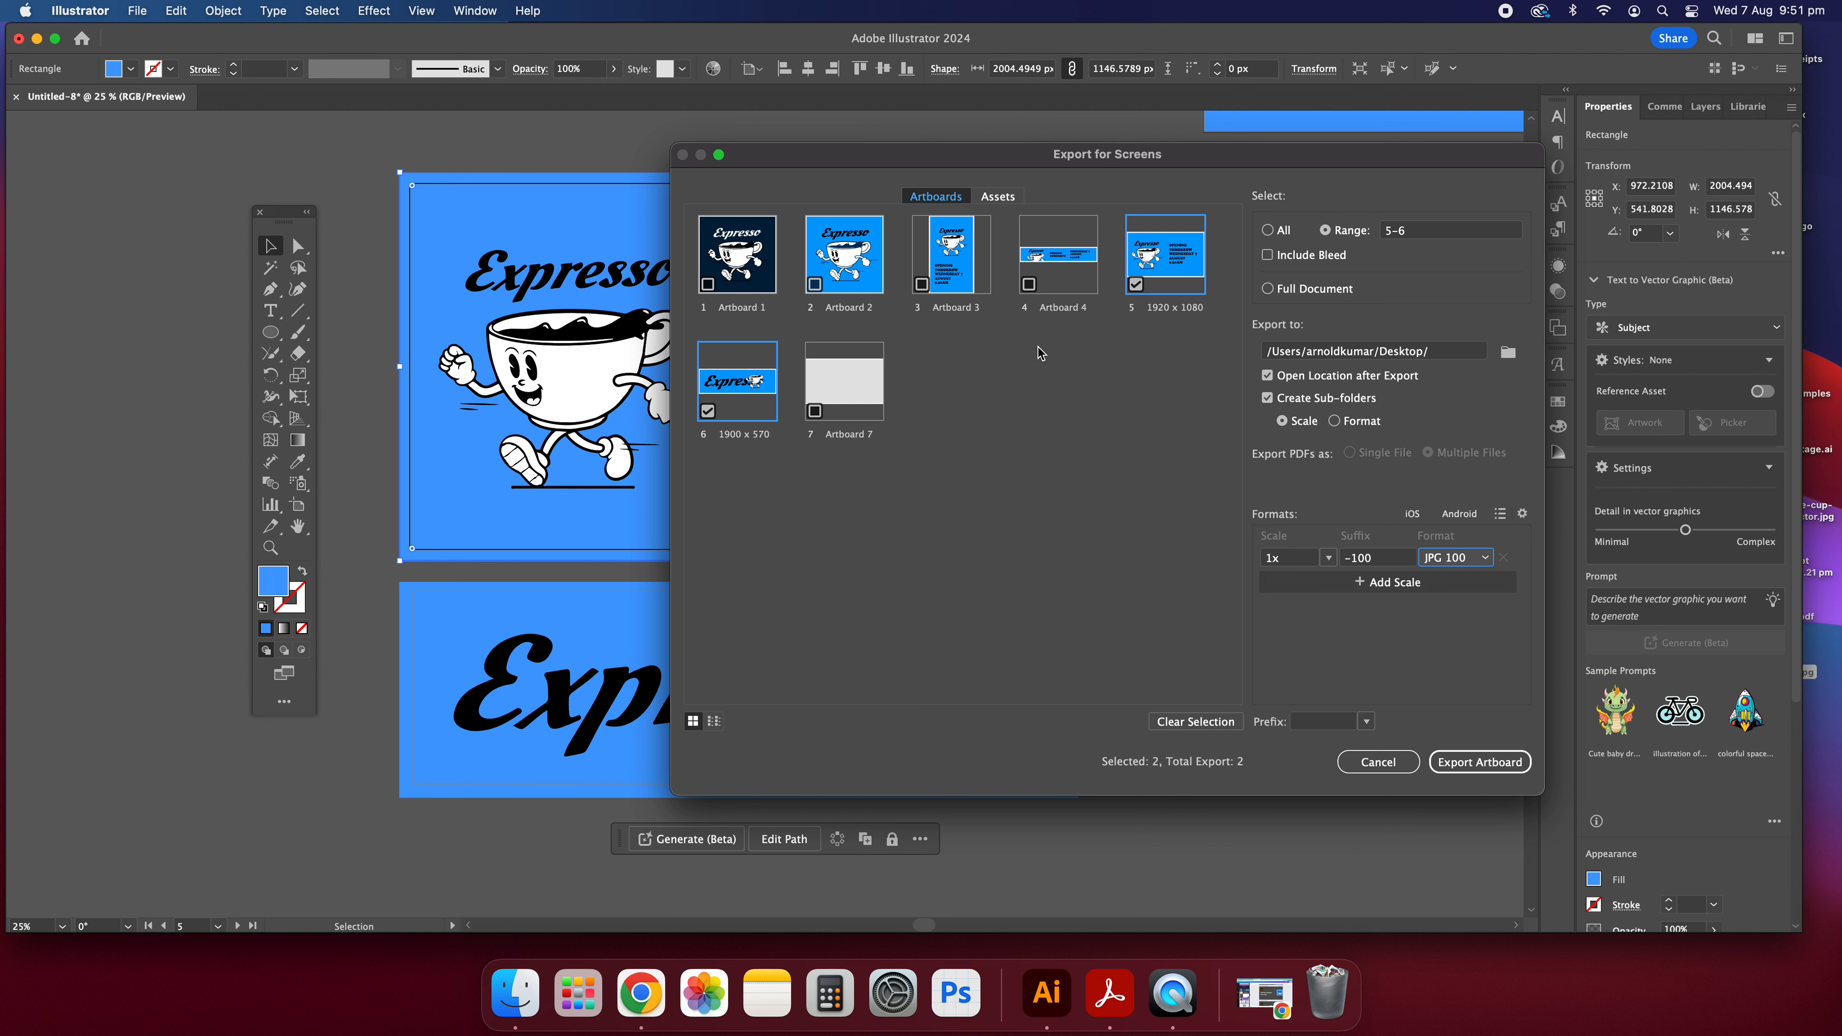
click(1391, 772)
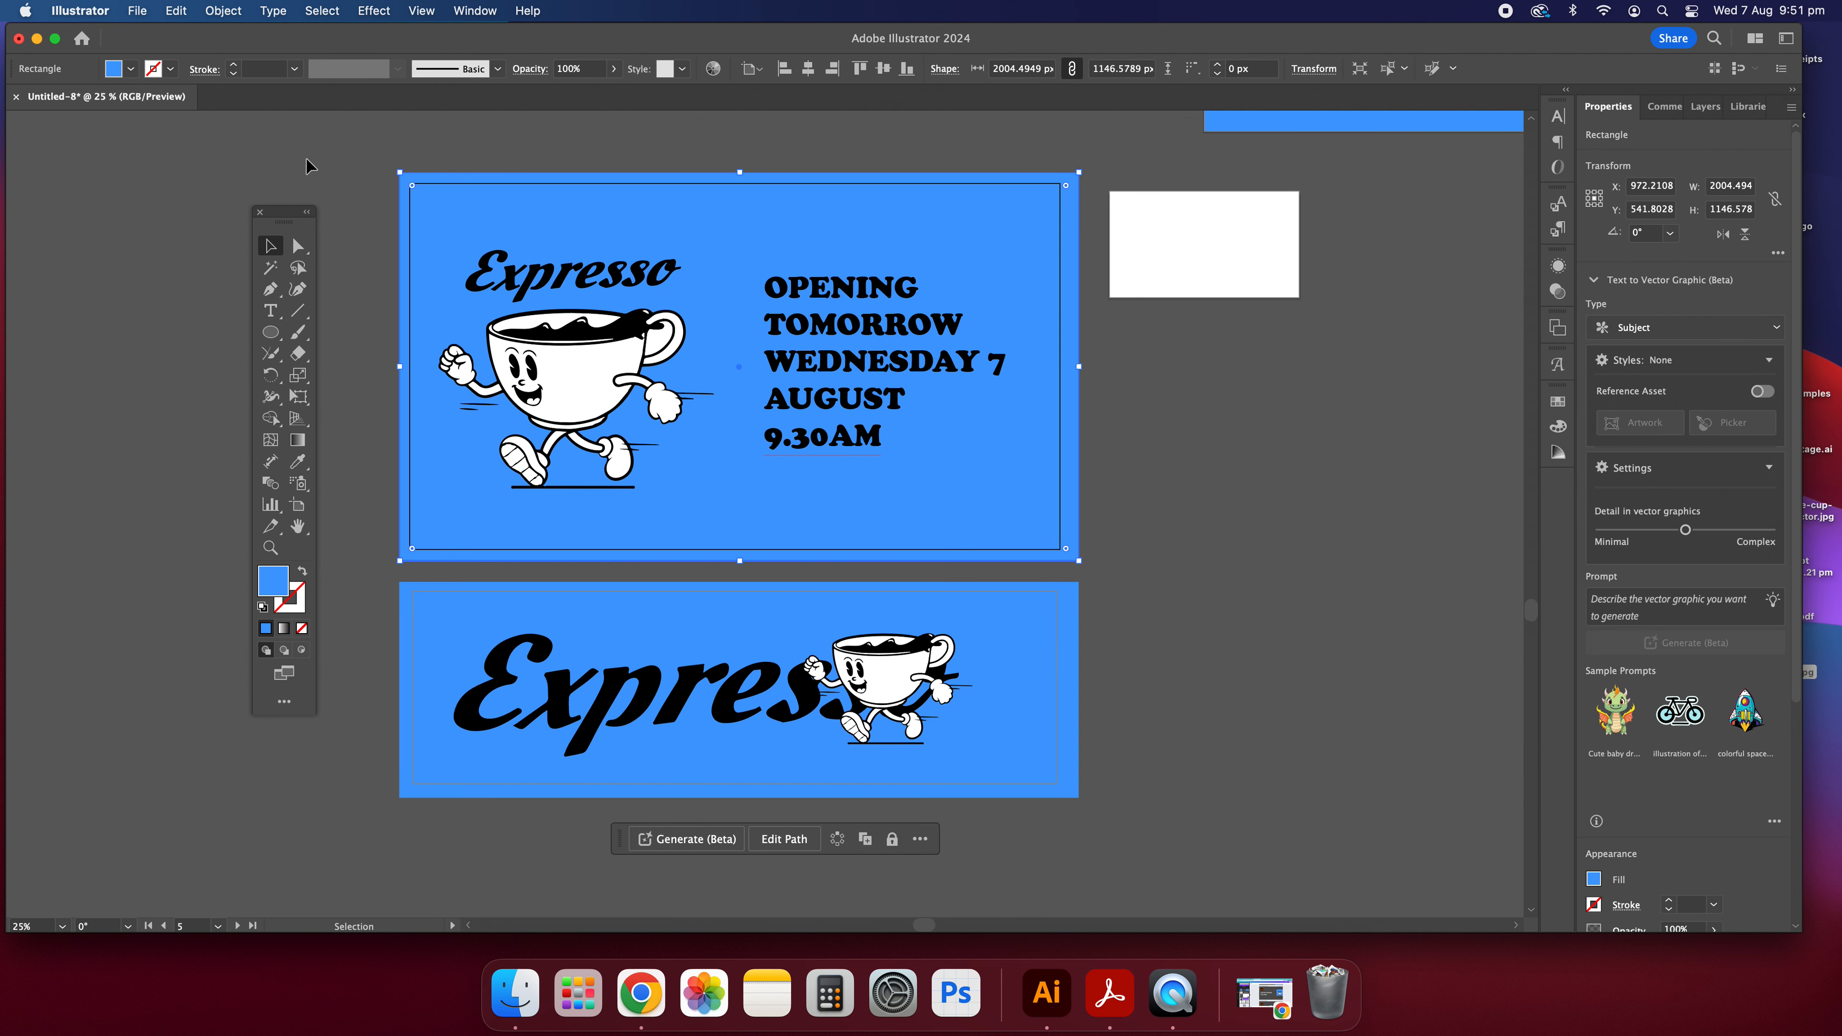
Set up an Export As to the Desktop in JPEG format, using artboards with the range 4.
click(310, 159)
click(134, 10)
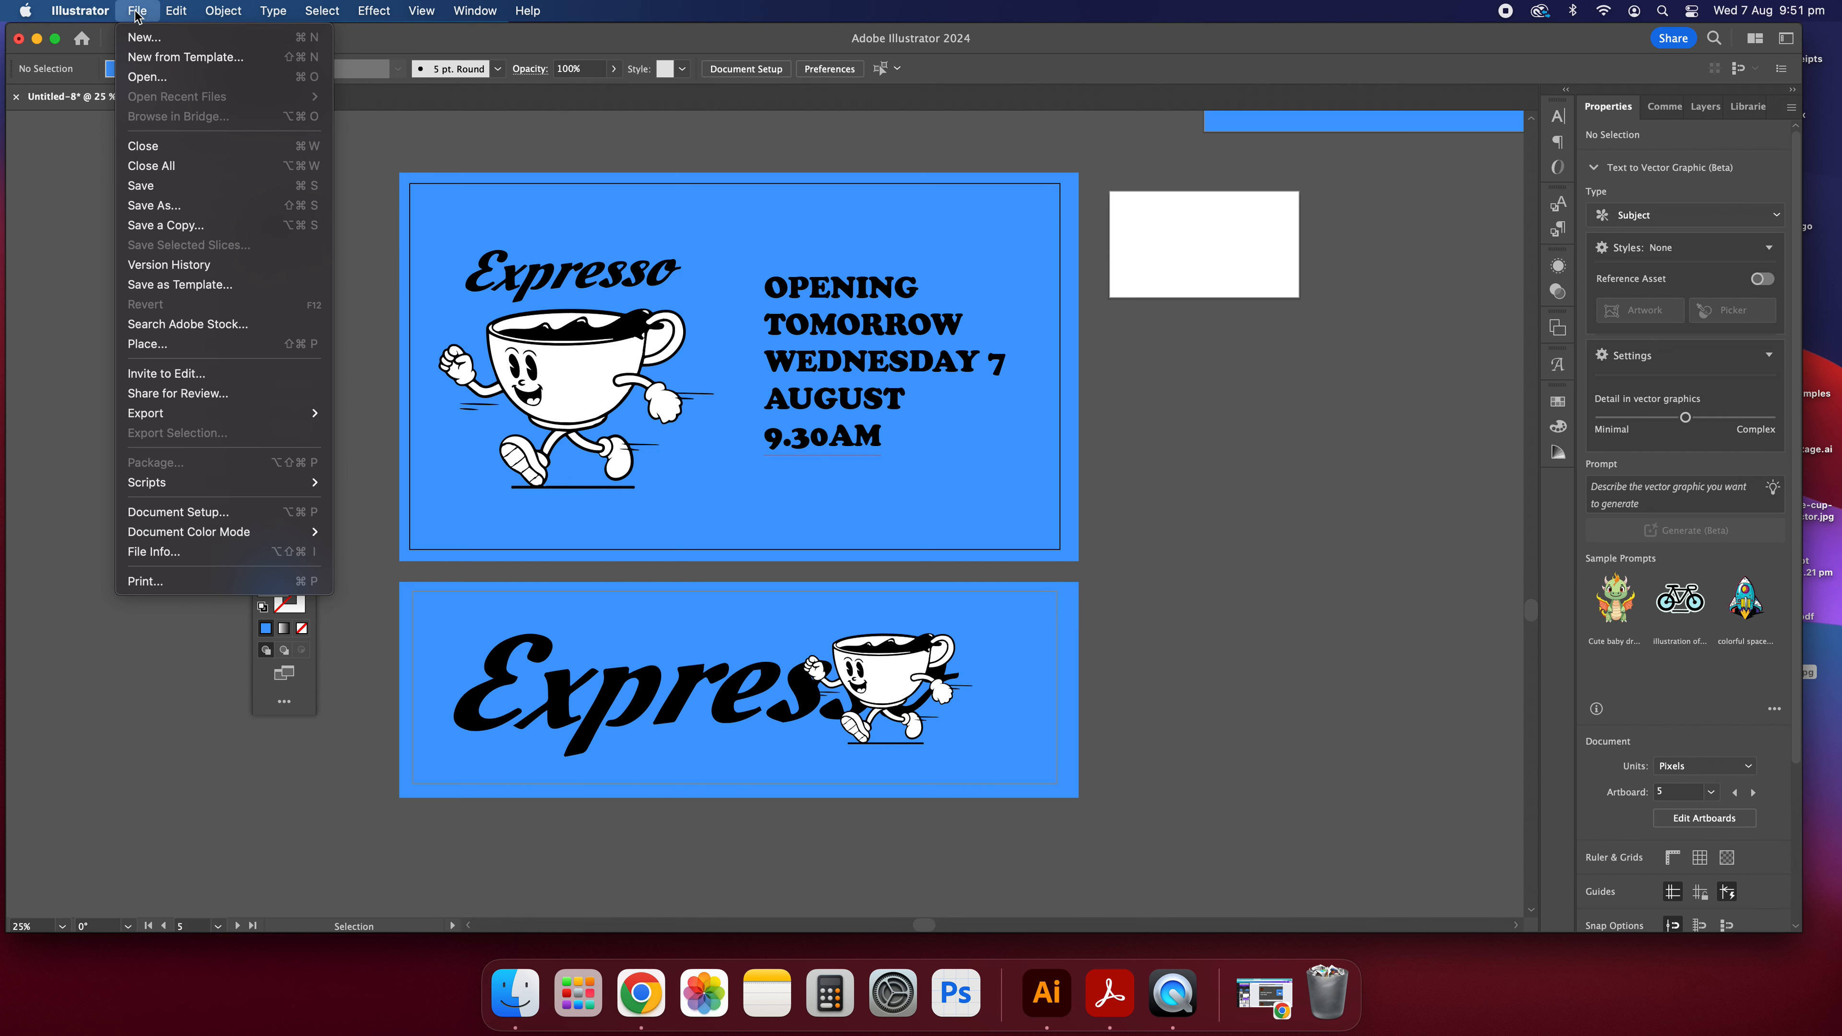
mouse_move(312, 412)
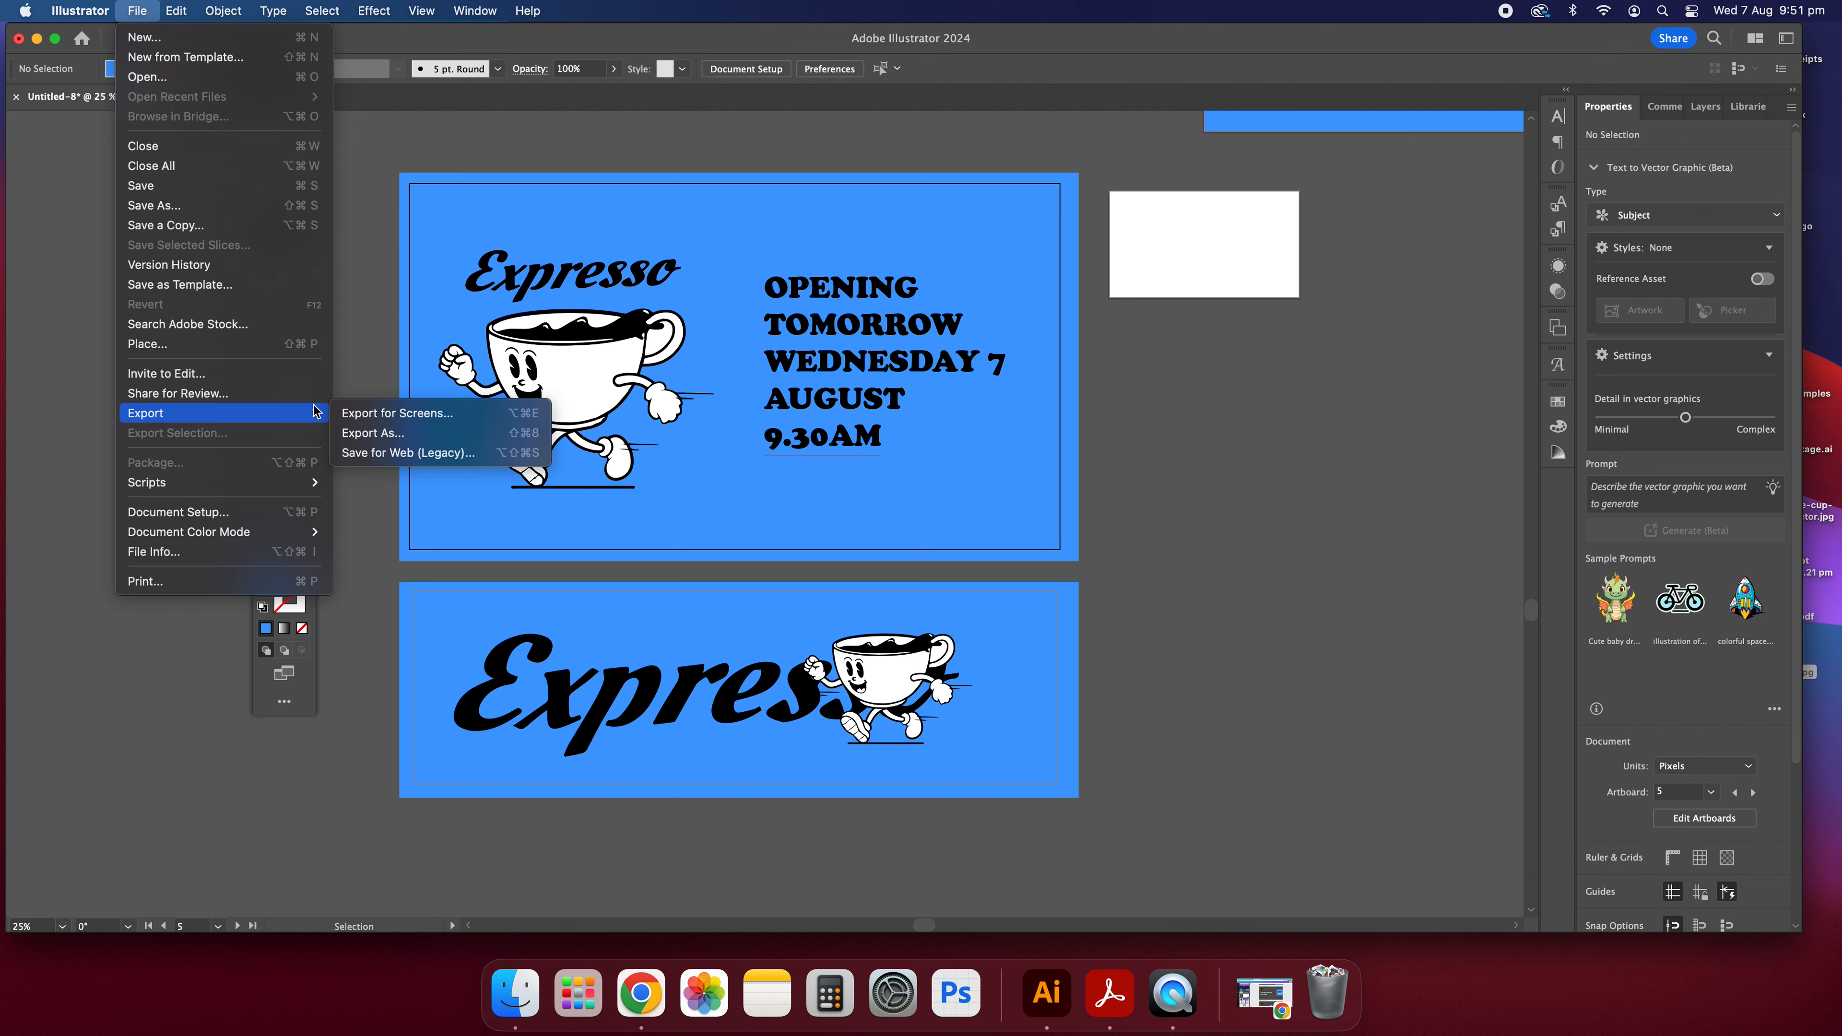
click(394, 433)
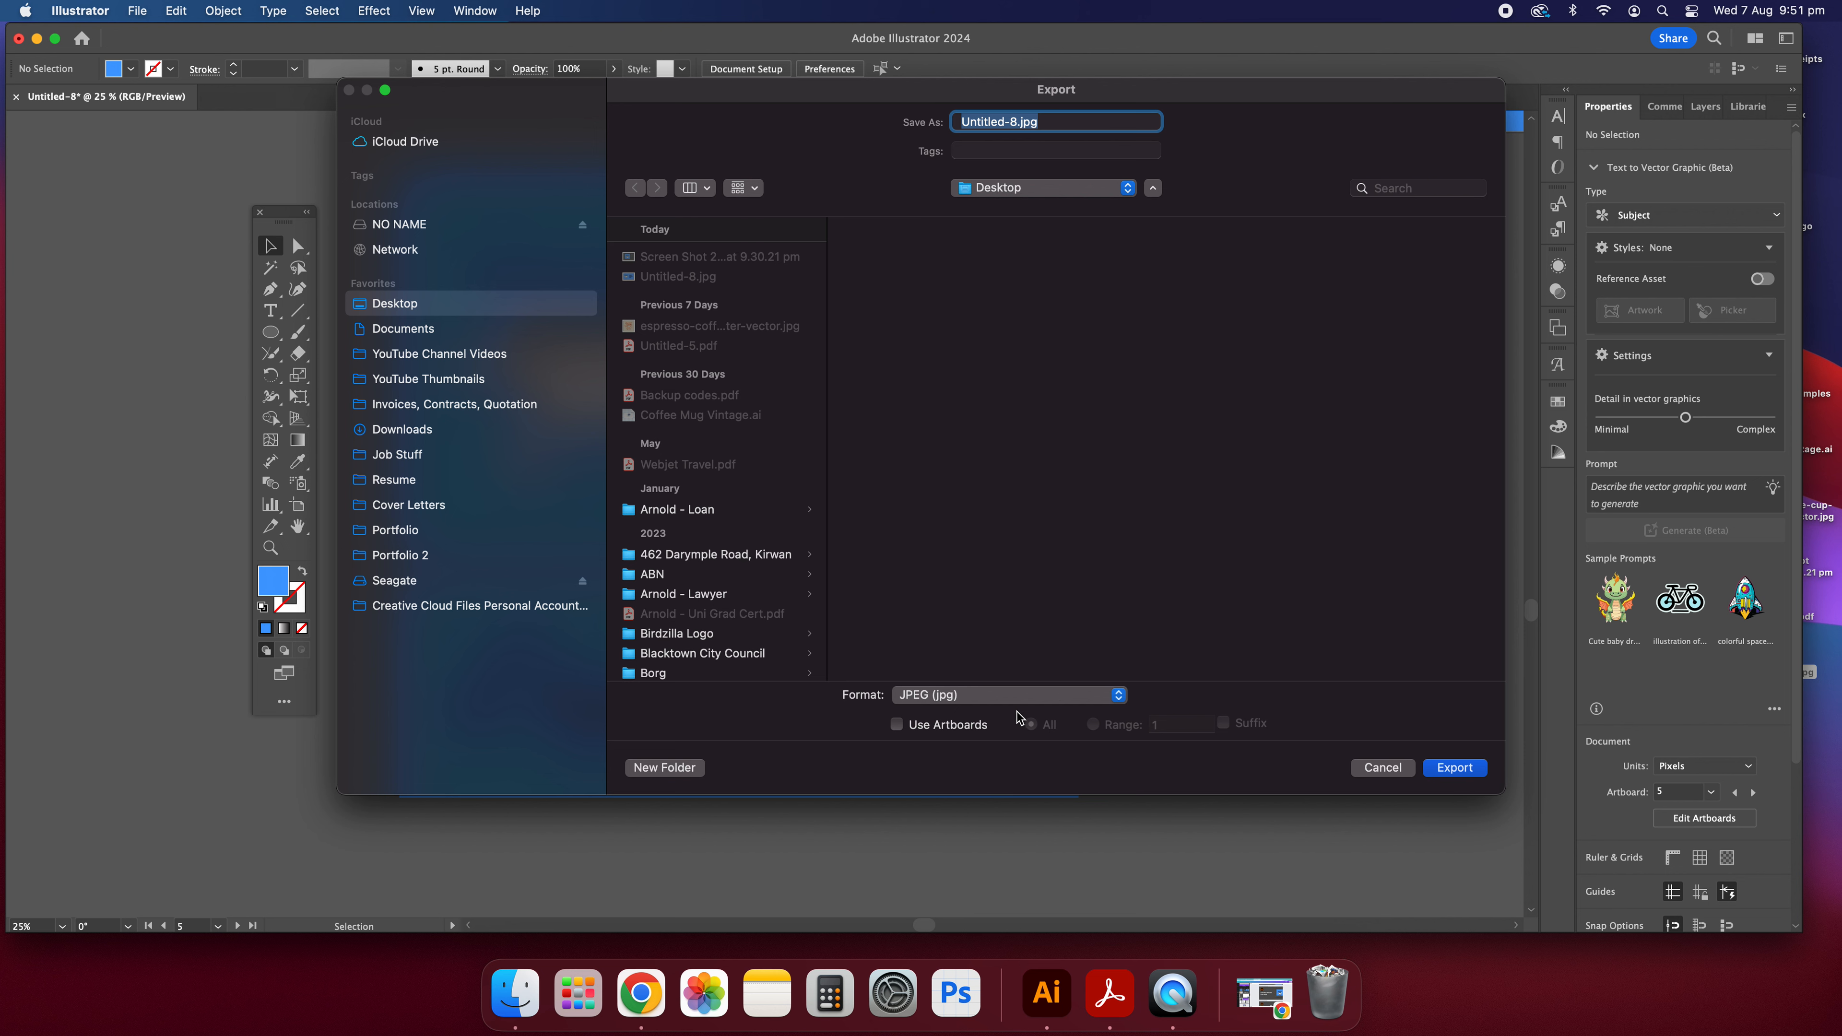
click(921, 726)
click(1109, 726)
click(1034, 727)
click(1136, 727)
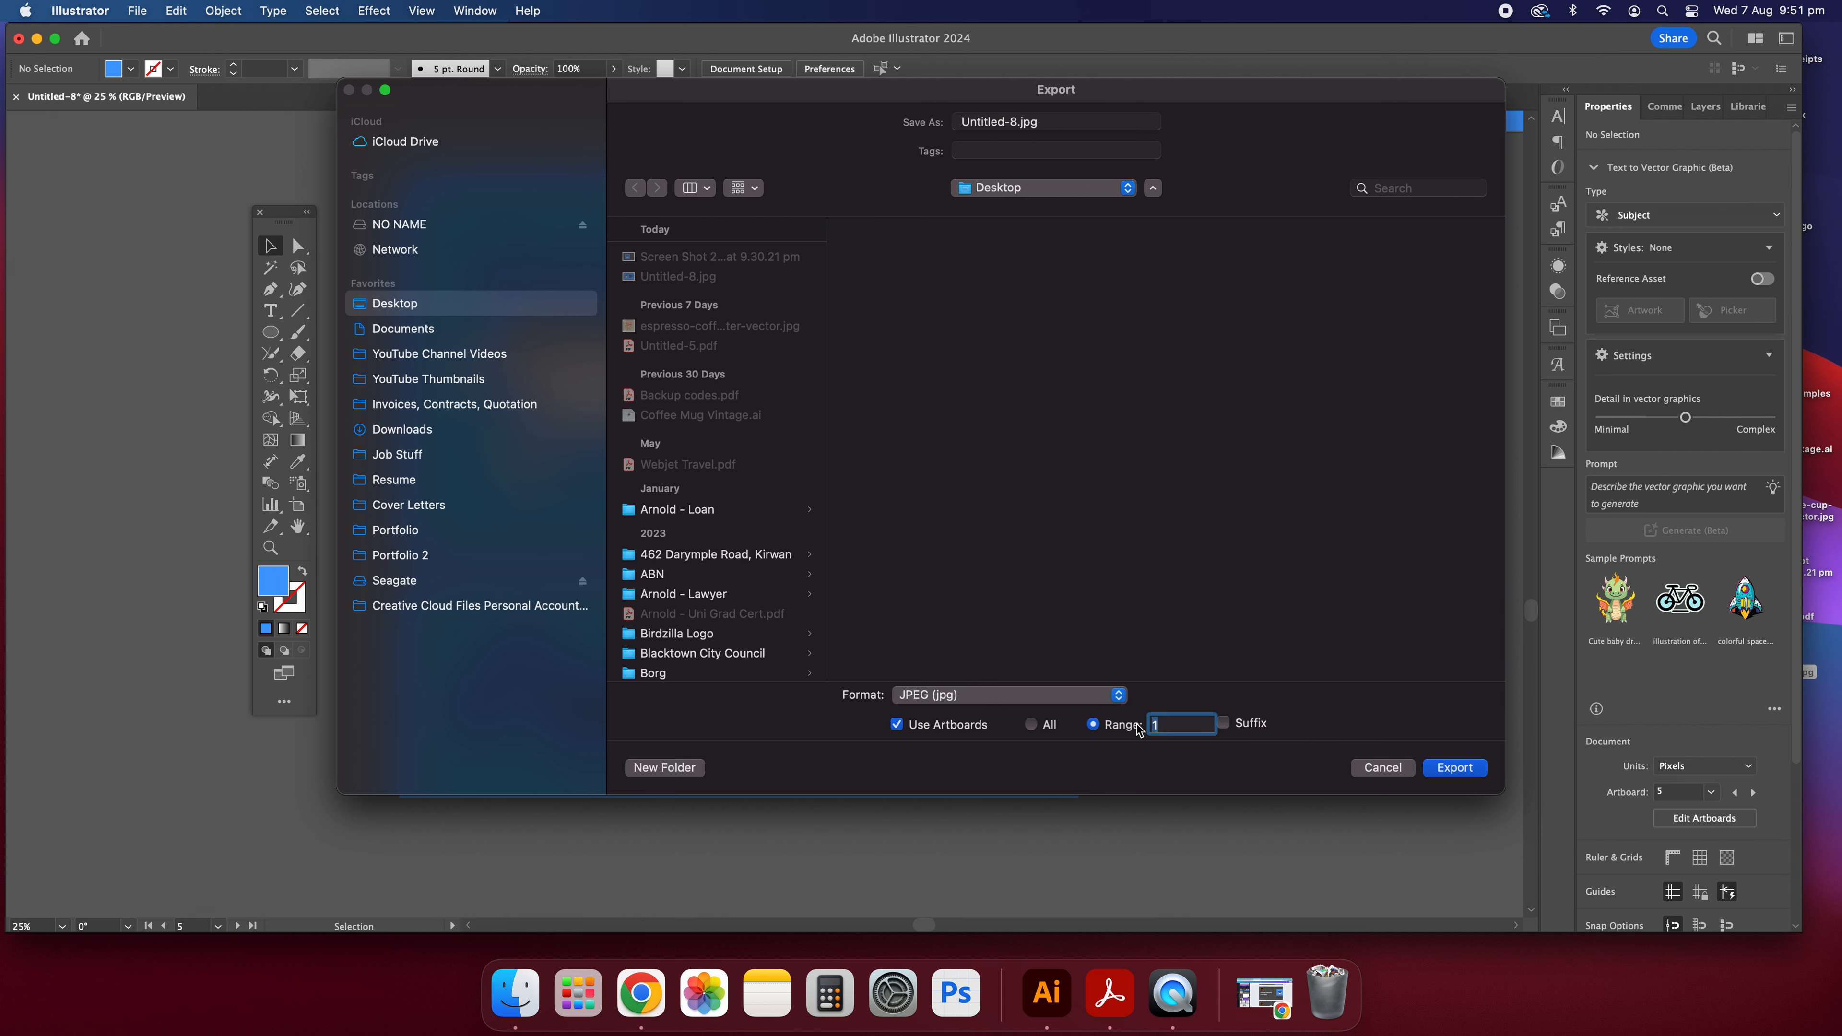
text(4)
Name the export Untitled-9.jpg instead of replacing the existing file, and export it at Maximum quality 10 and High (300 ppi).
click(1473, 767)
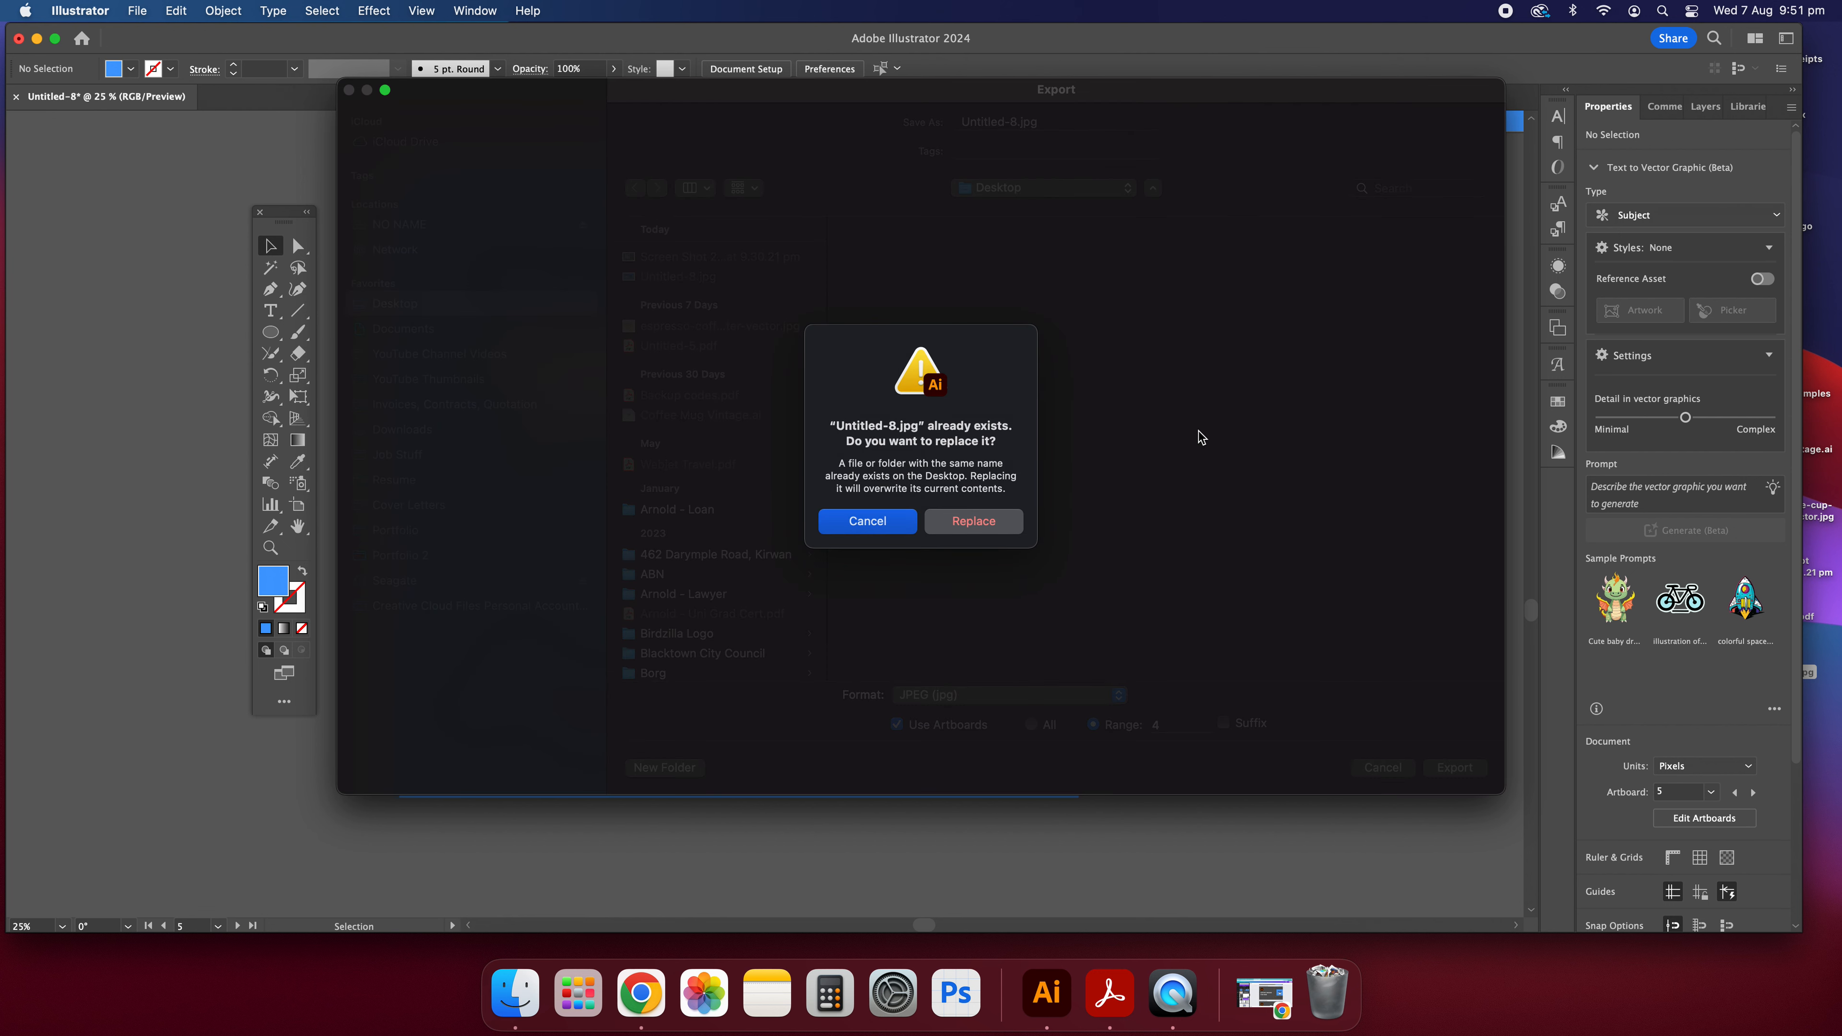
click(894, 524)
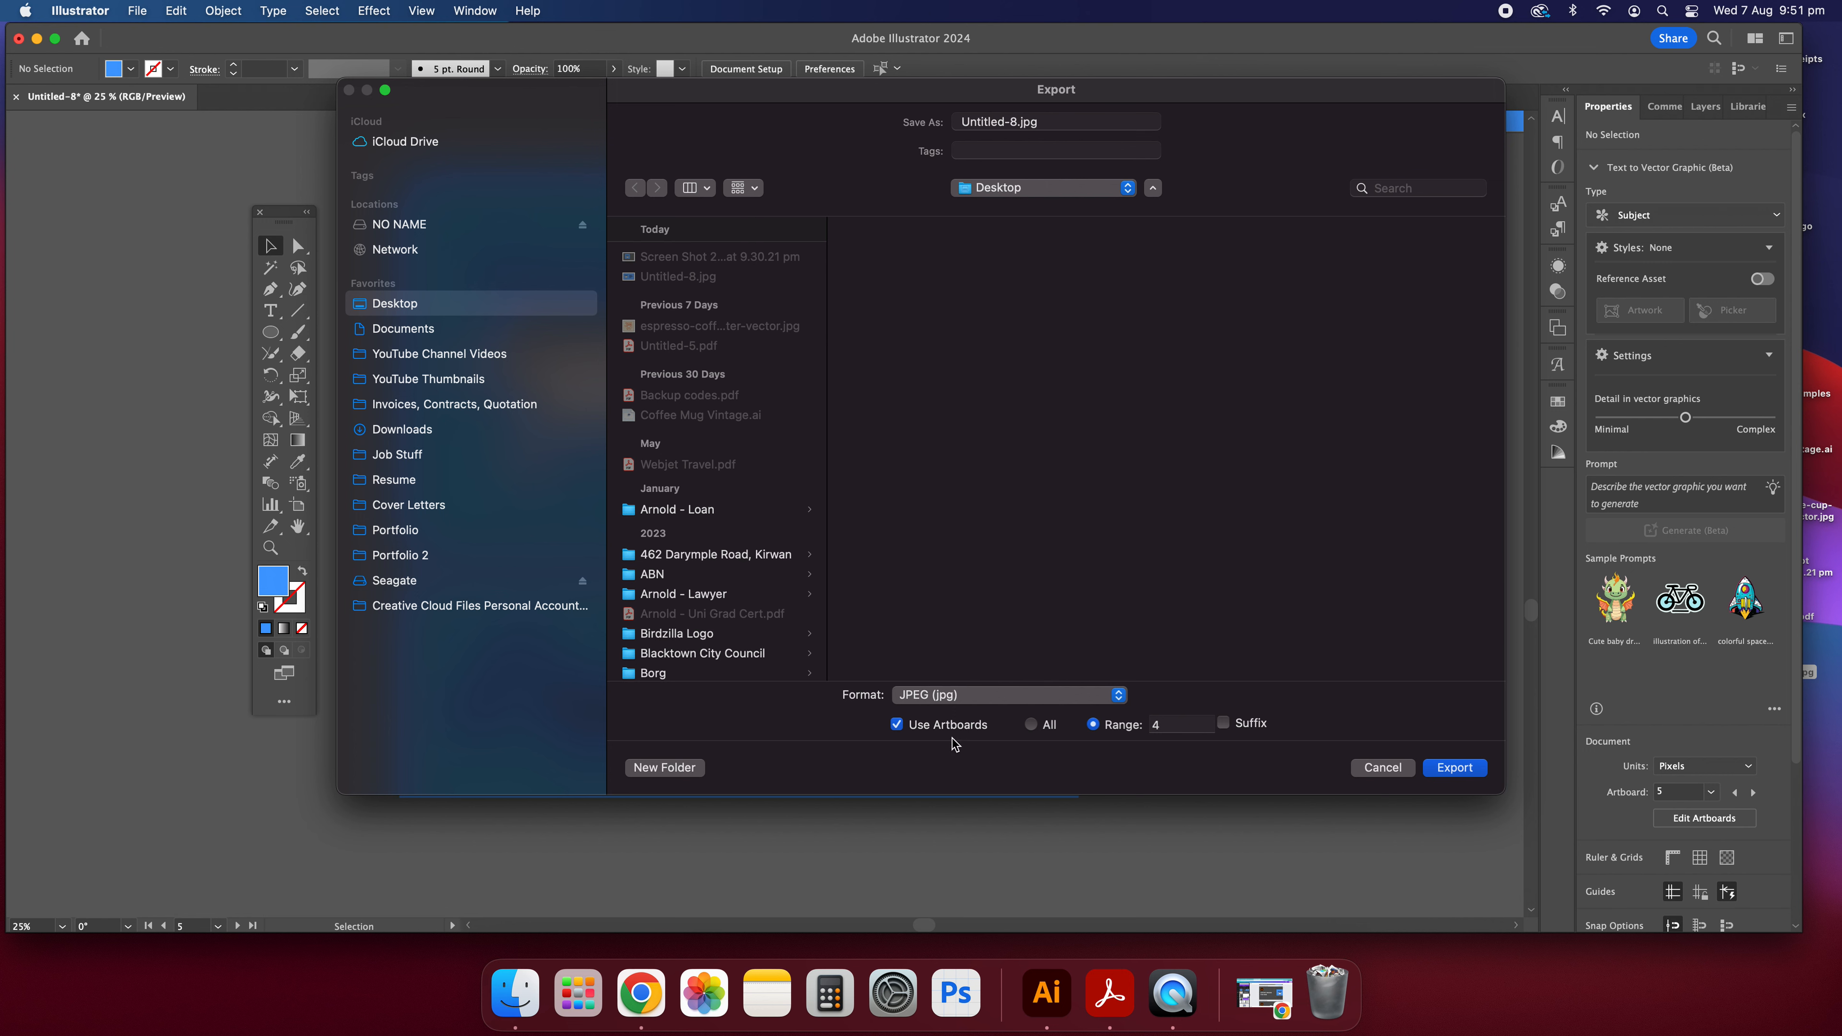
double_click(1015, 122)
text(9)
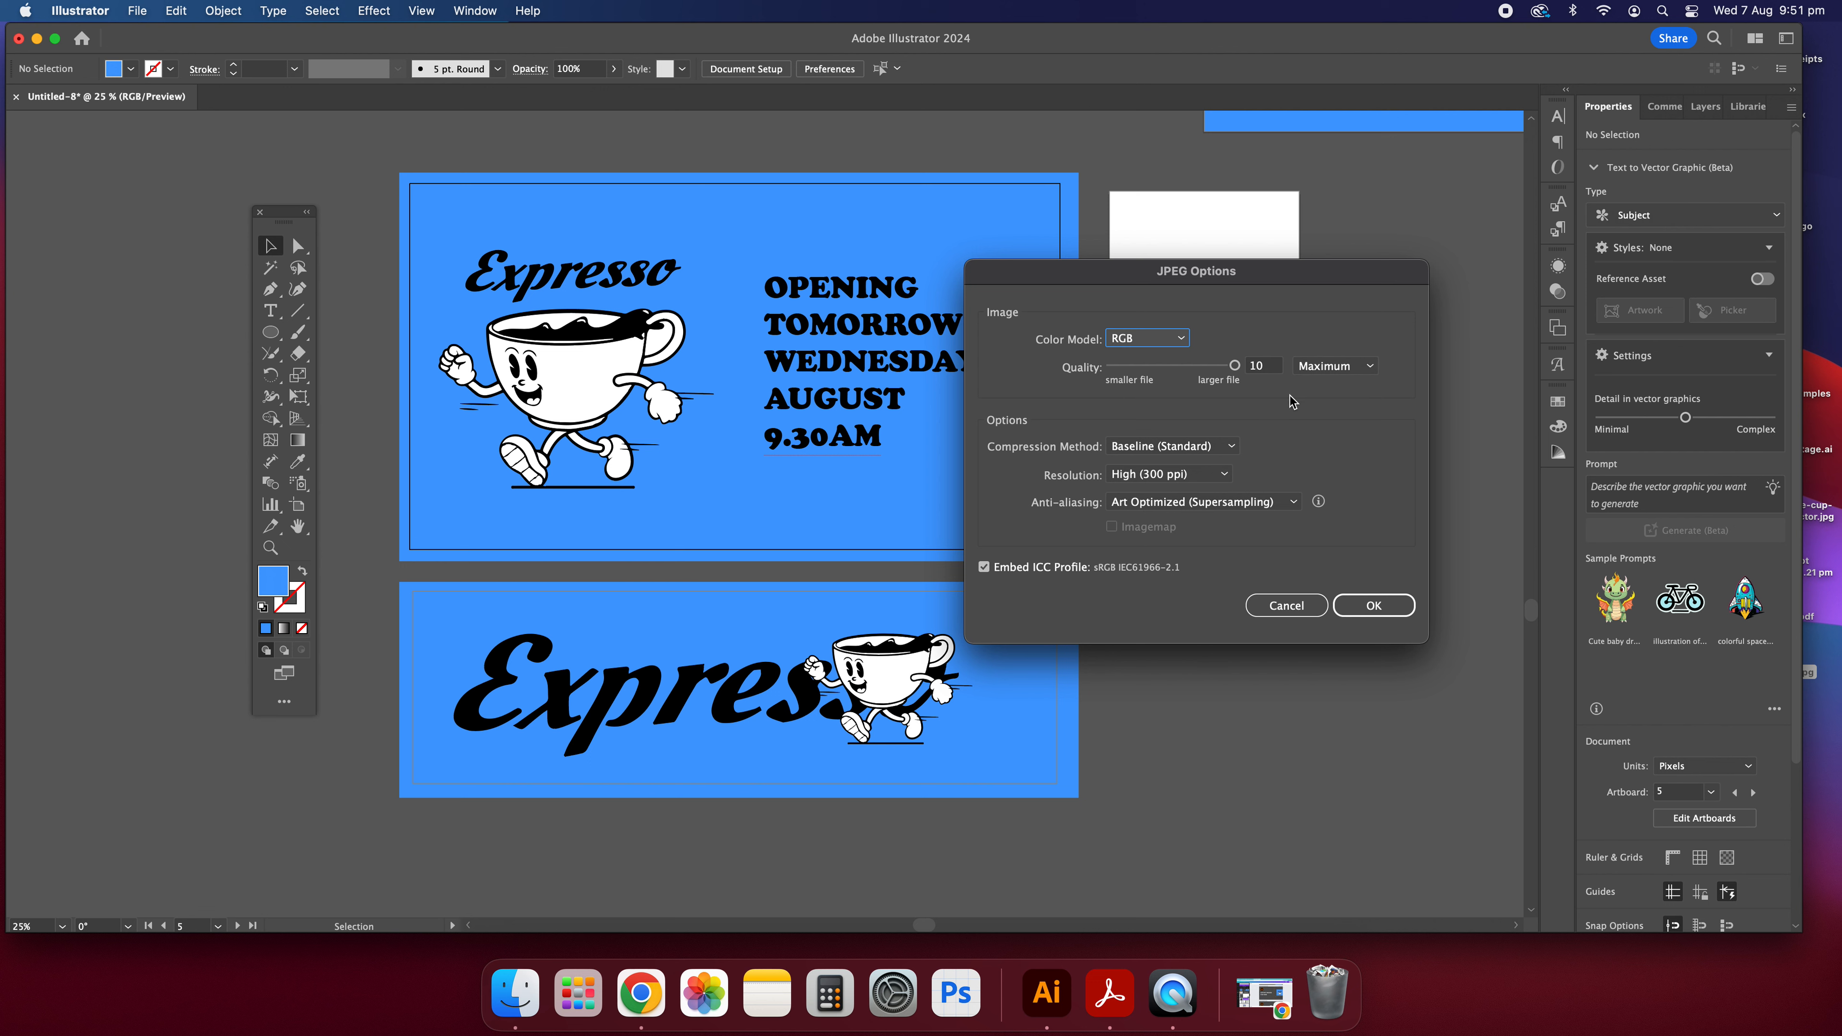
click(1160, 475)
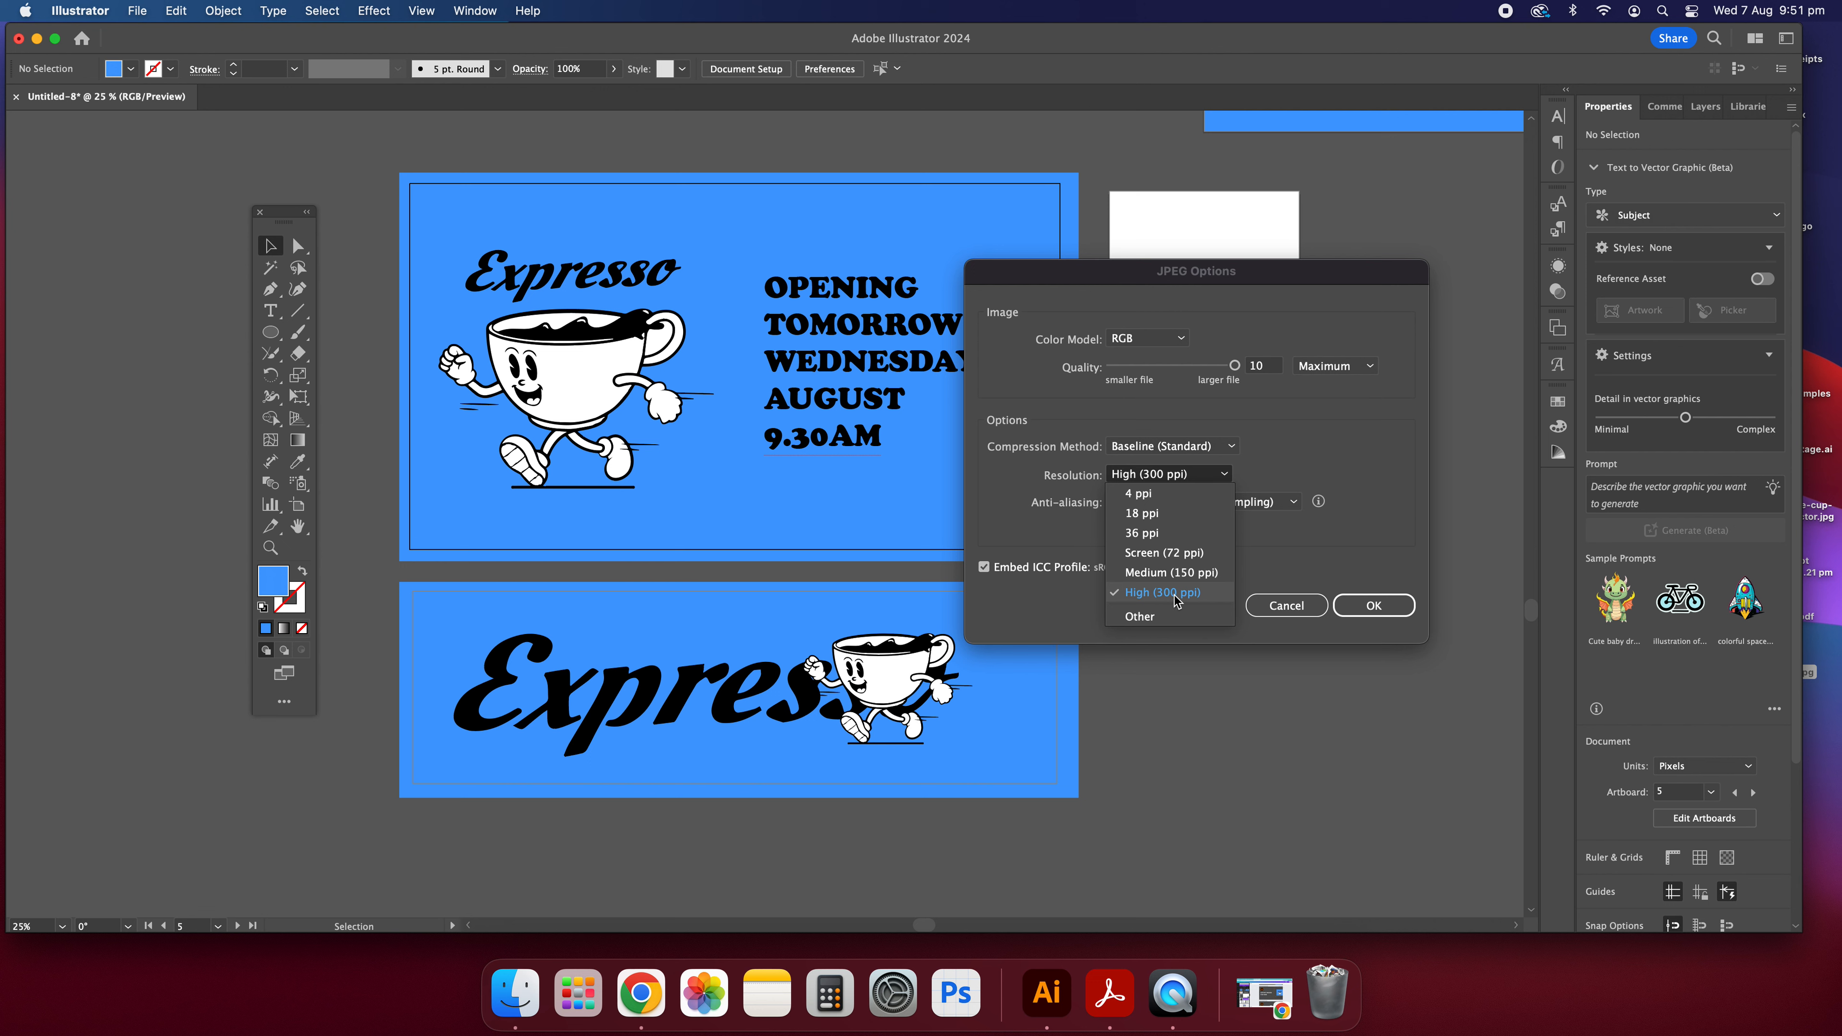
click(1375, 610)
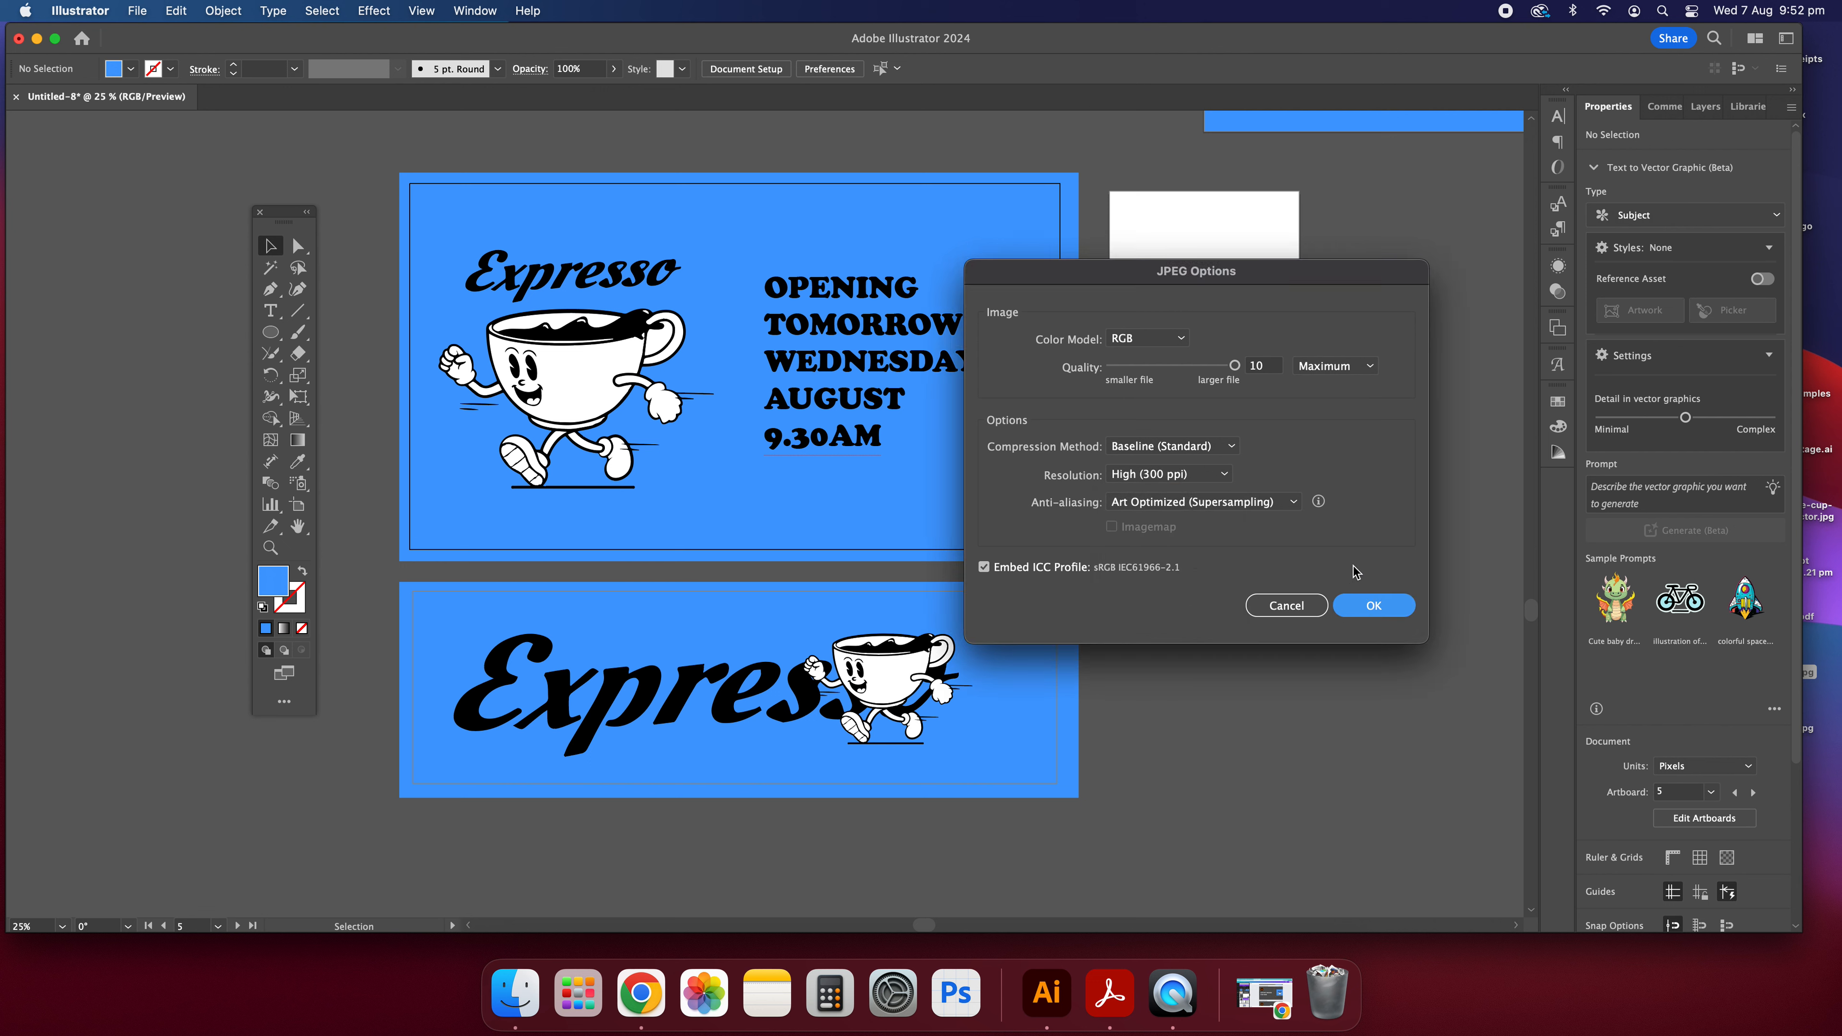
click(1363, 609)
Uncover the desktop and preview the exported Untitled-9.jpg with Quick Look, resizing the preview before closing it.
drag(1356, 38, 1110, 38)
click(1775, 655)
click(1729, 771)
click(1784, 712)
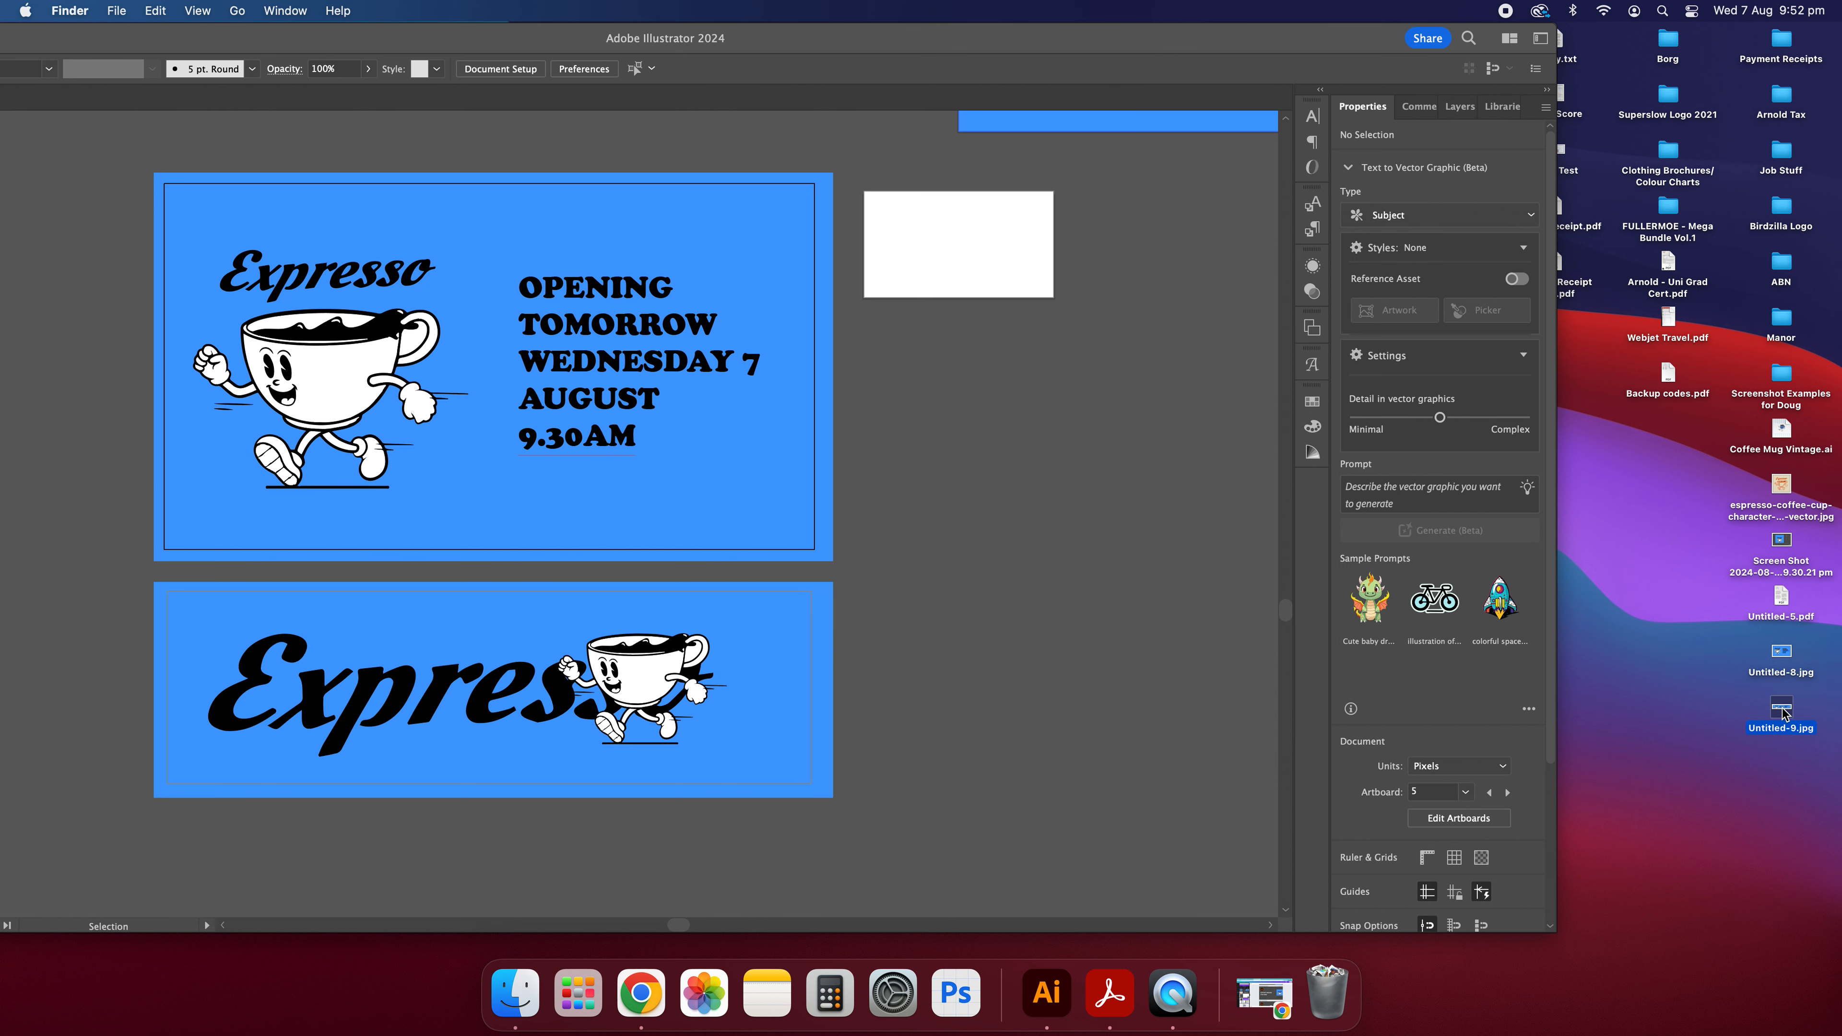
key(space)
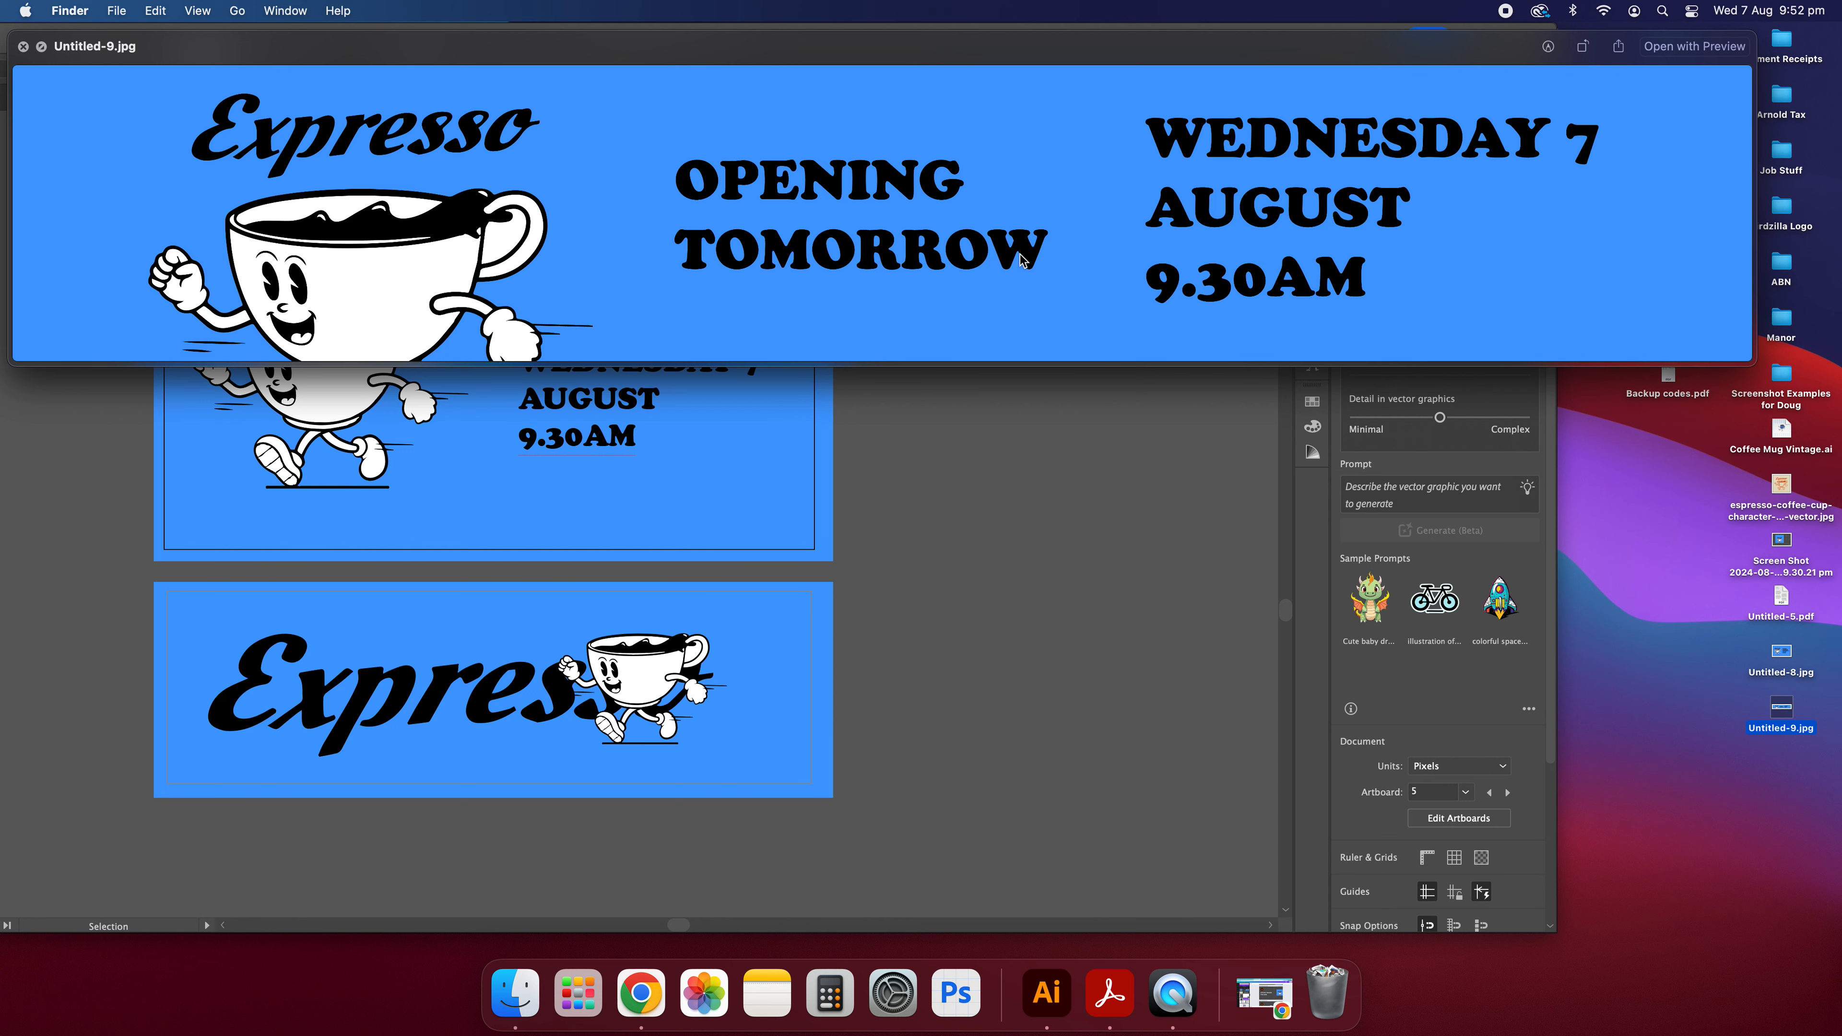
drag(1756, 32, 1329, 151)
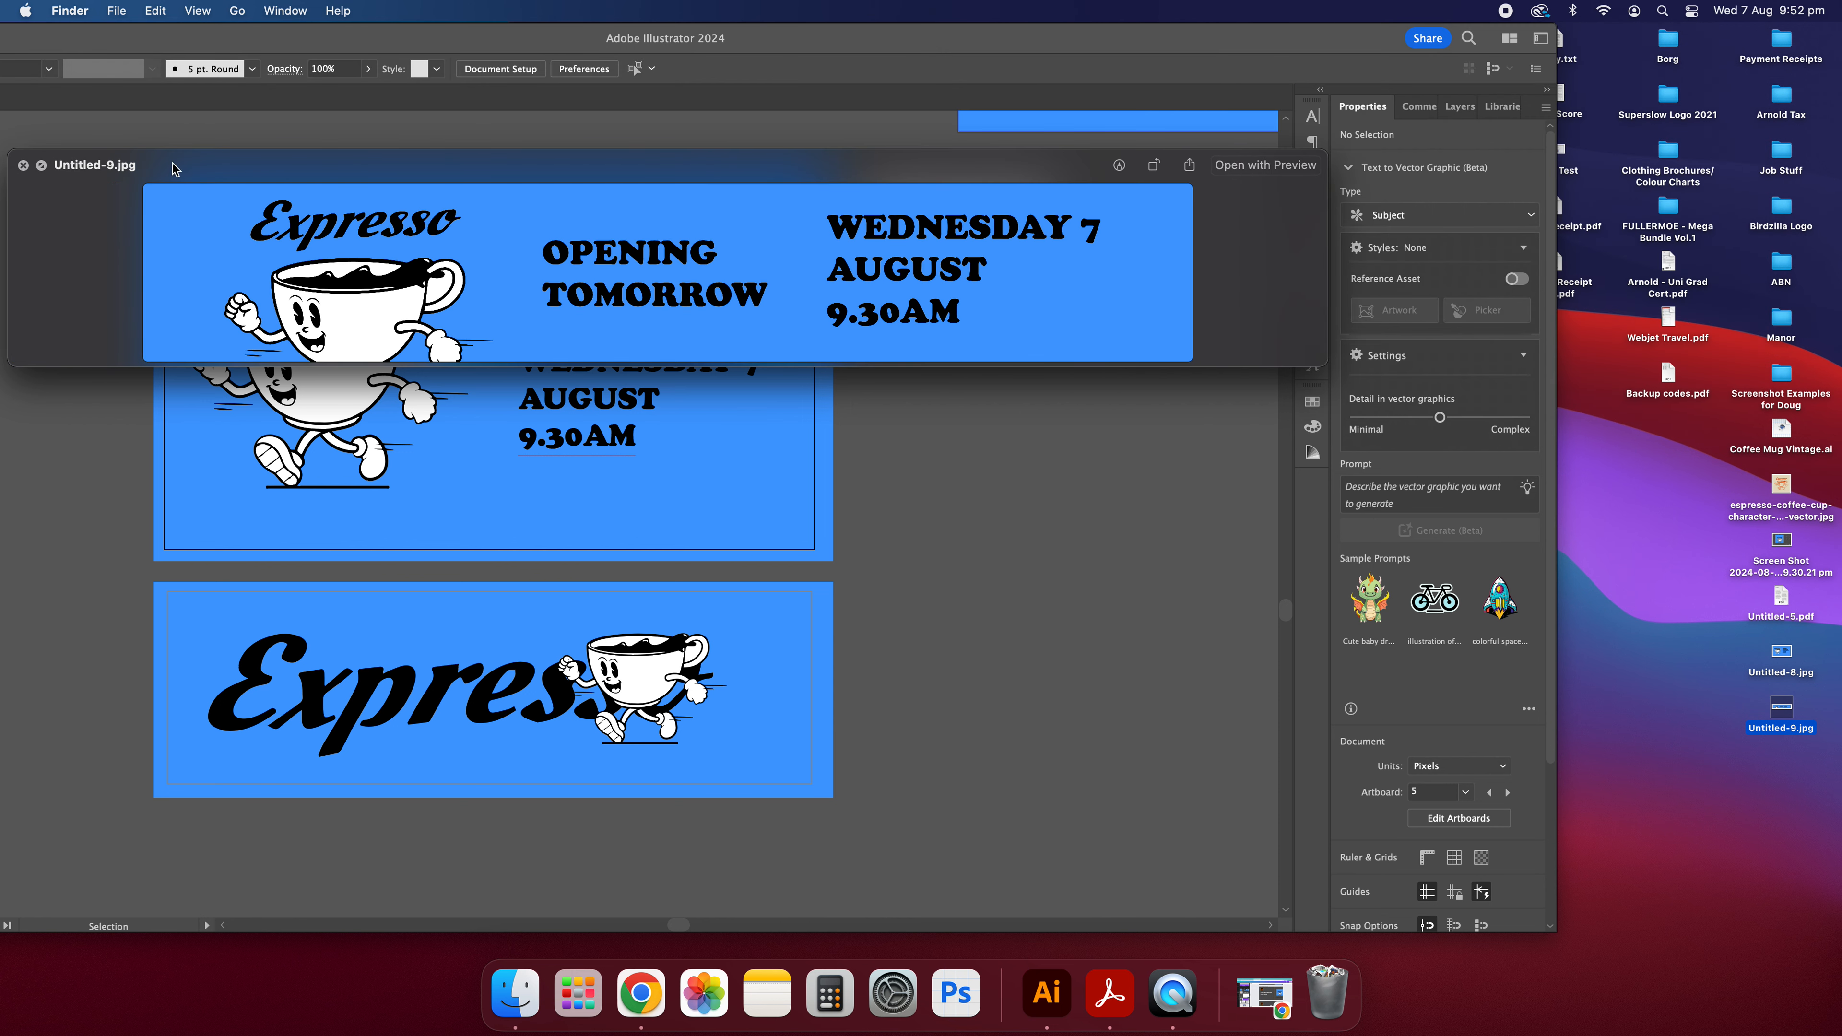
click(23, 166)
Check the file size of Untitled-9.jpg in its file info, and bring the document window back.
right_click(1782, 710)
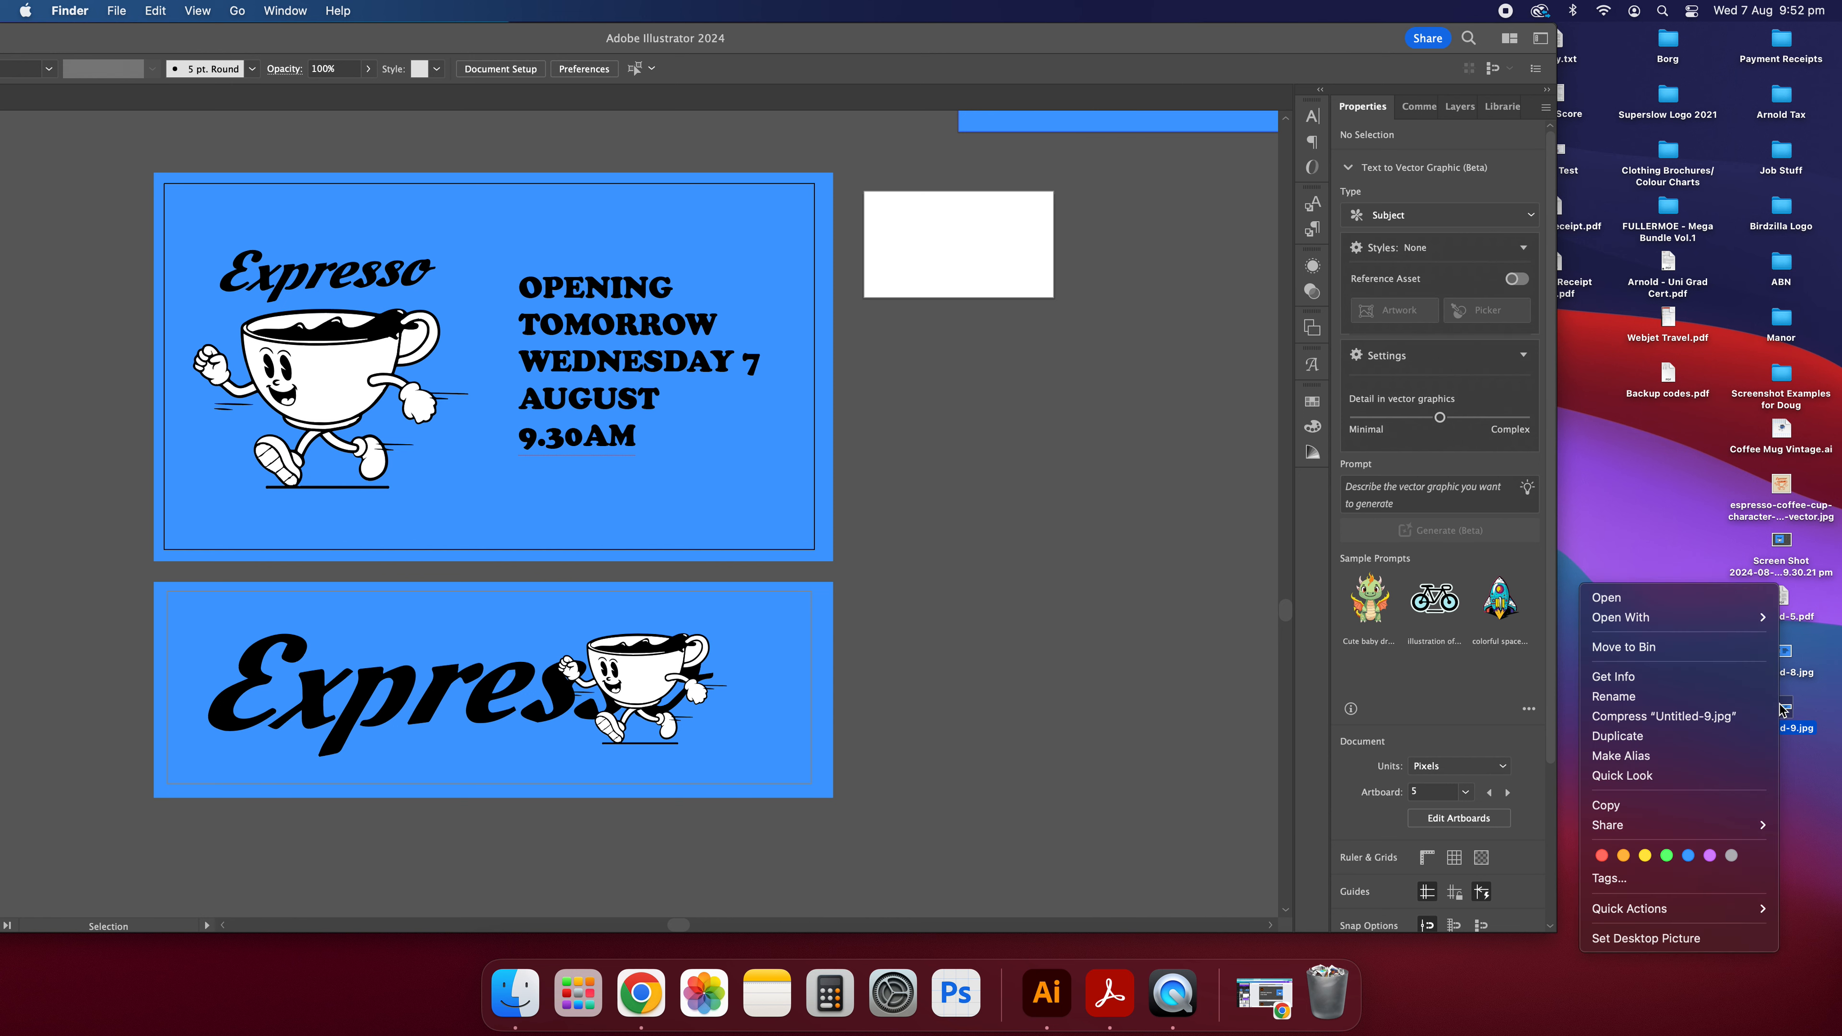
click(1650, 679)
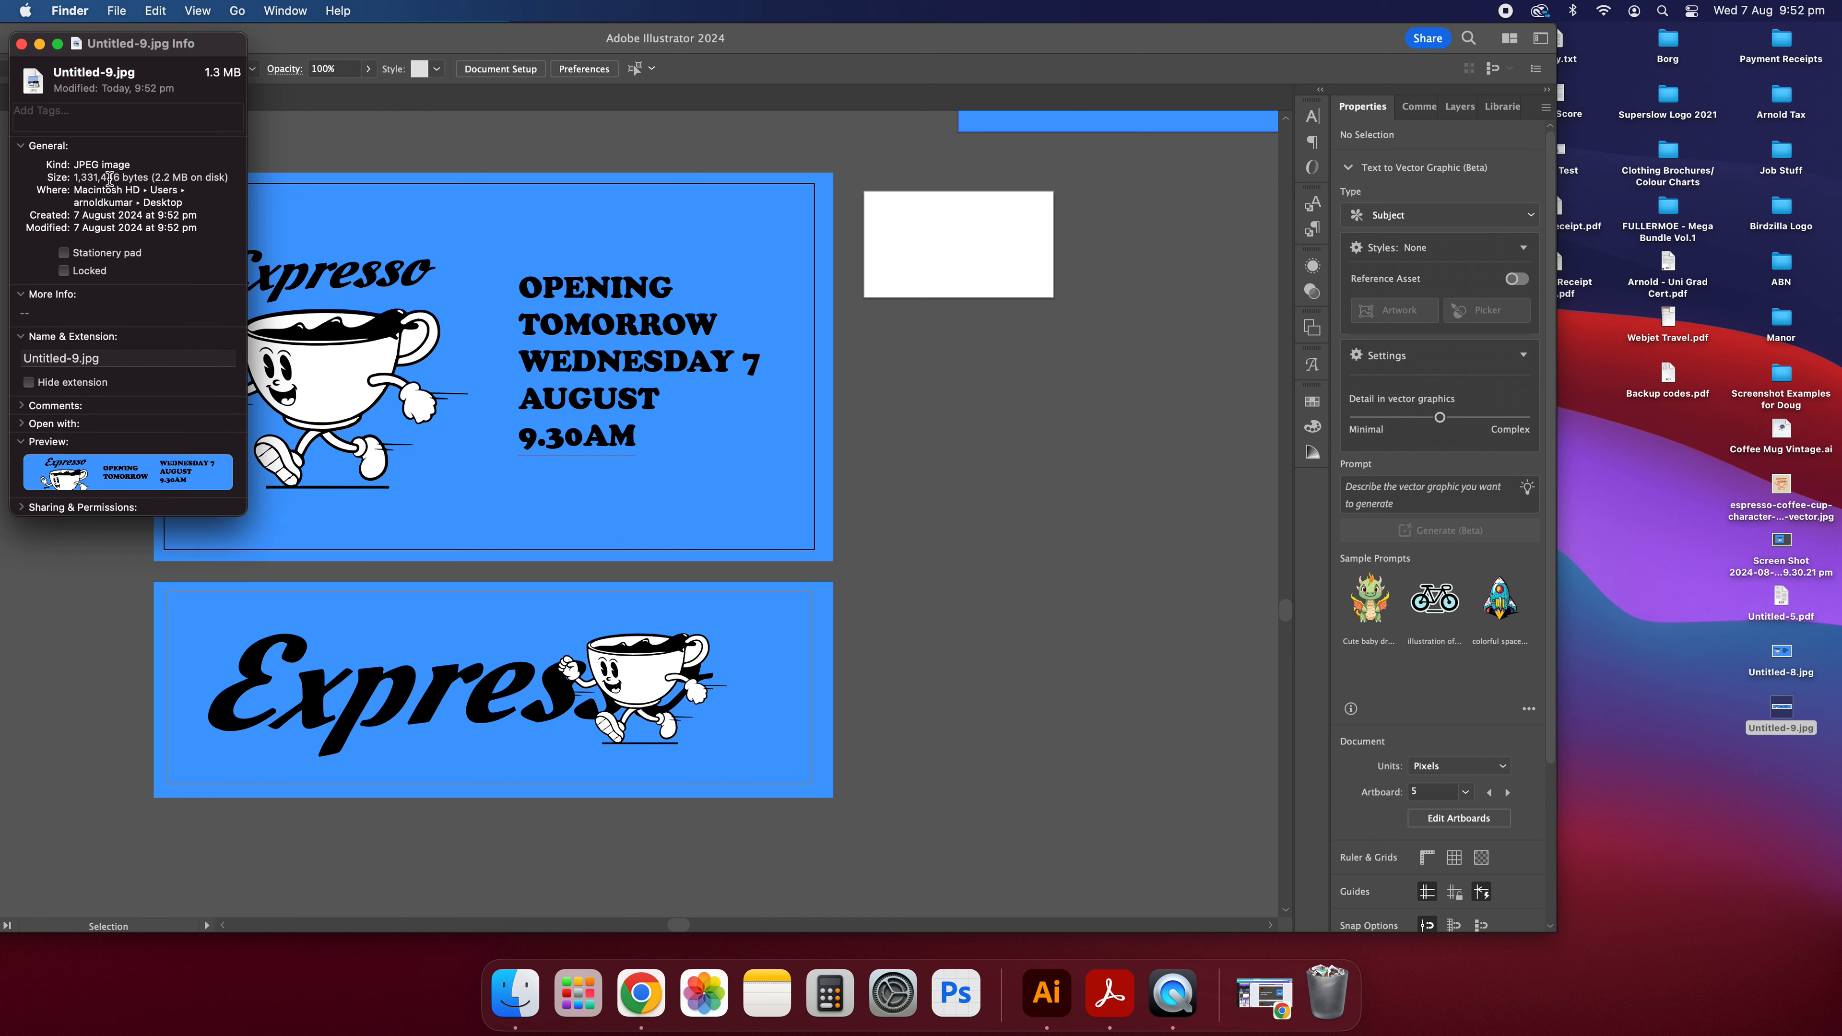
click(22, 44)
drag(450, 38, 711, 38)
Reopen Save for Web for the 1920 x 1080 artboard and start editing the image height.
key(alt+shift+super+s)
click(1449, 430)
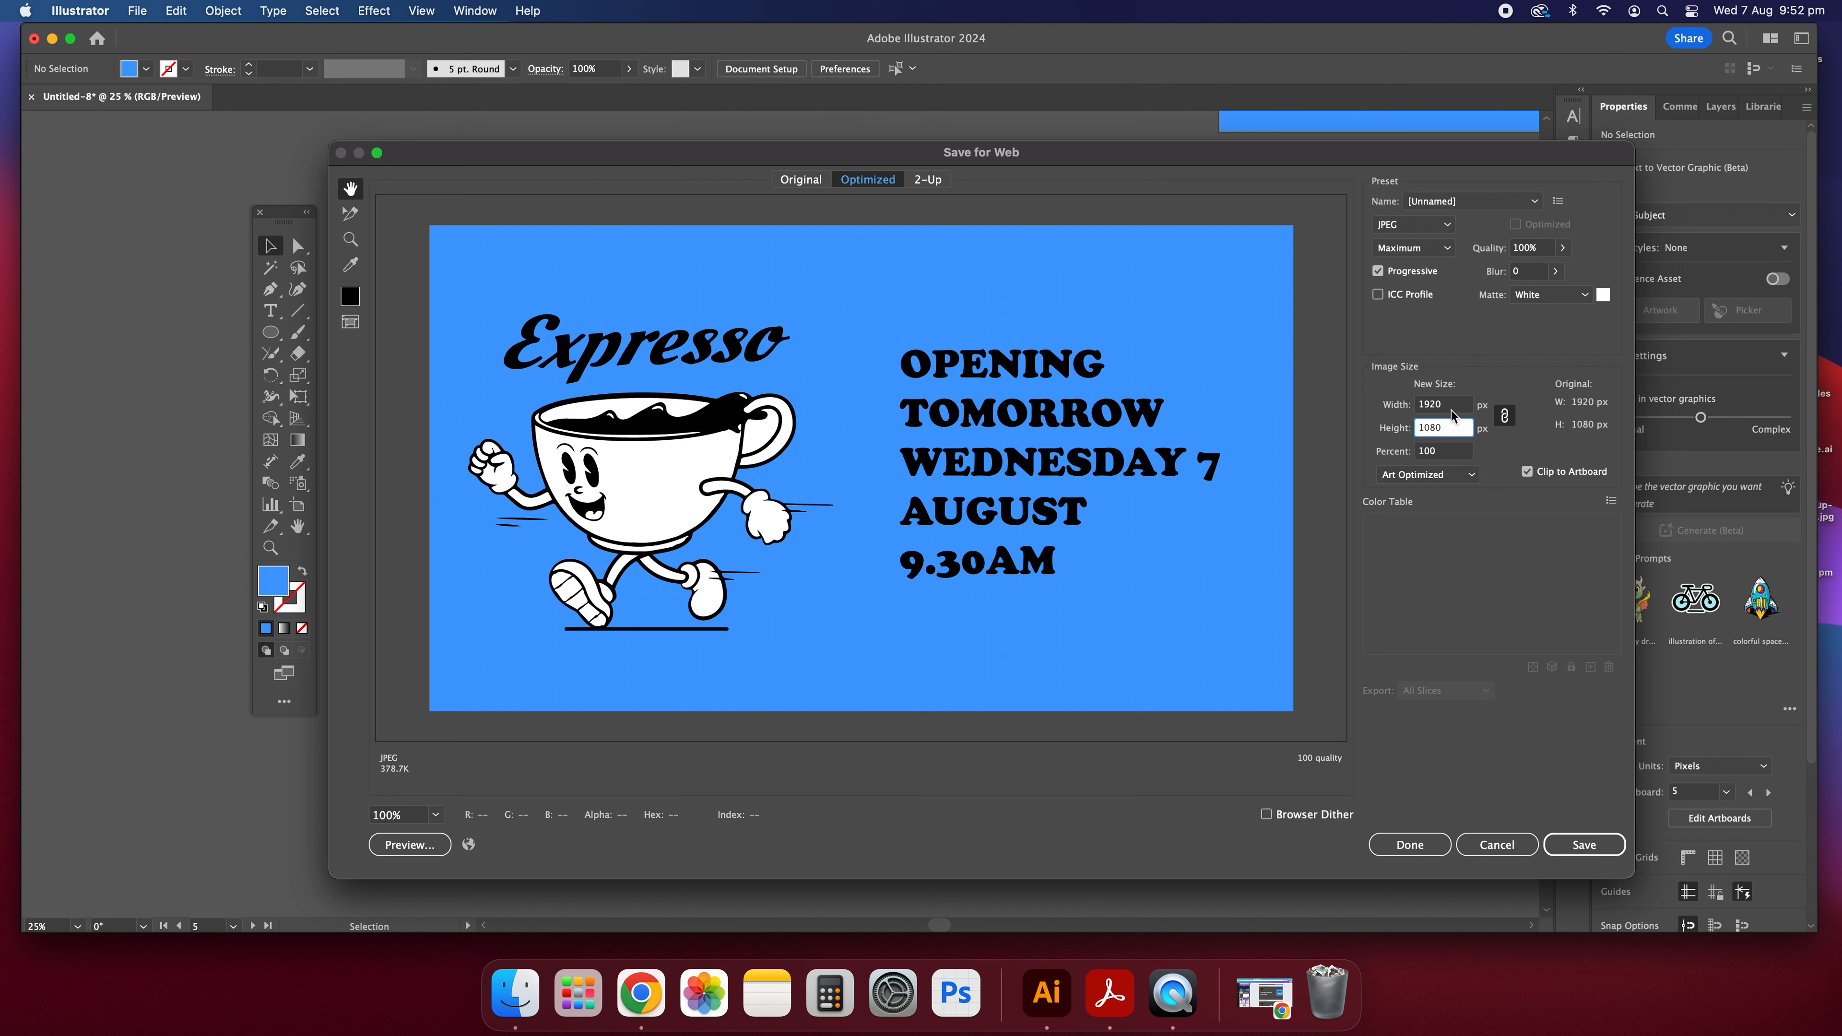